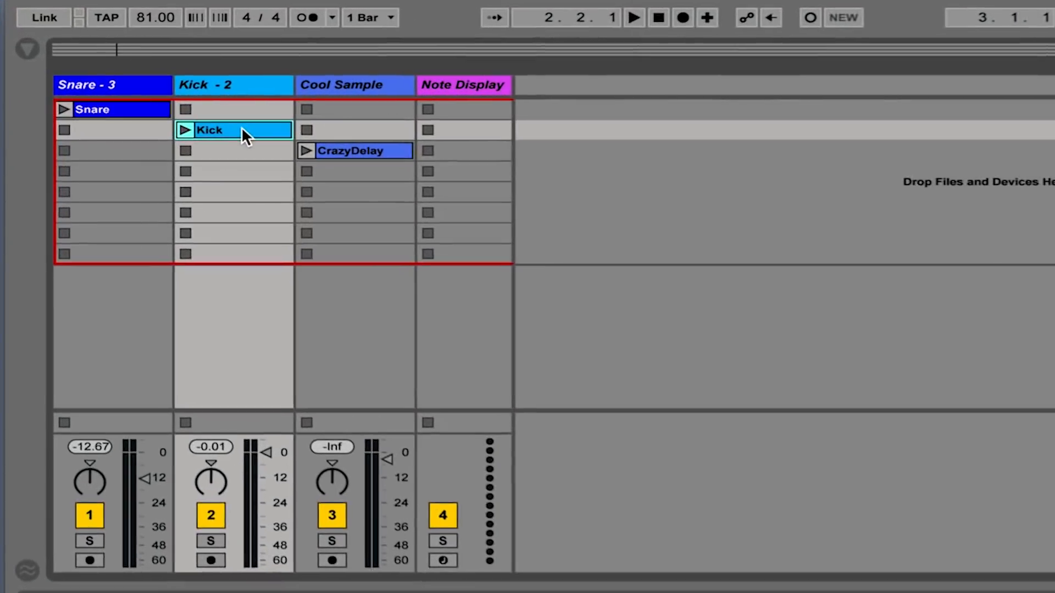
- Play the original Snare clip and the Kick clip in turn to hear them, and stop playback
{"action": "left_click", "coordinate": [65, 109]}
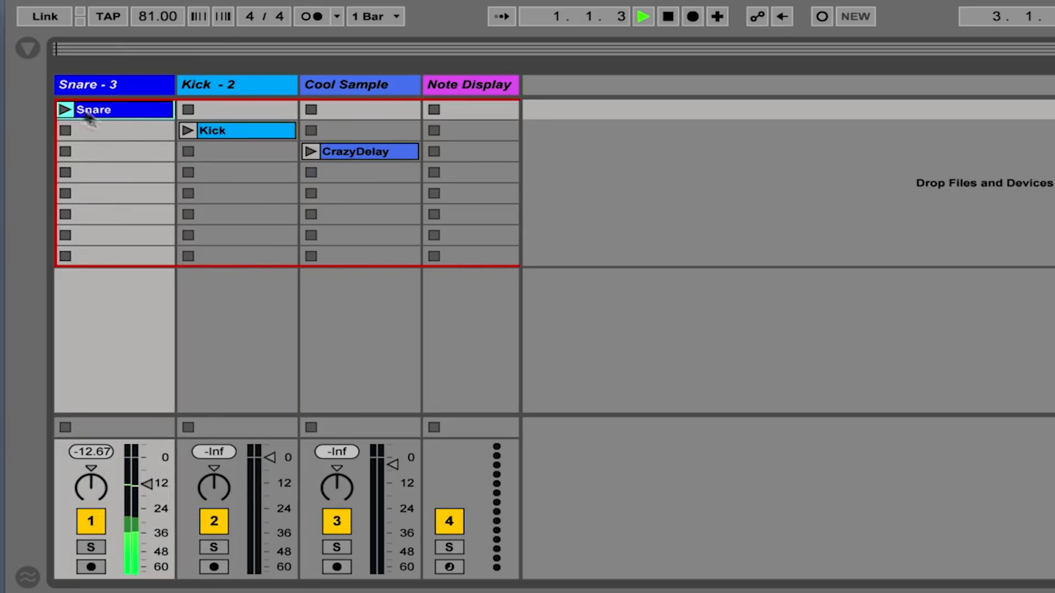
{"action": "left_click", "coordinate": [188, 130]}
{"action": "key", "text": "space"}
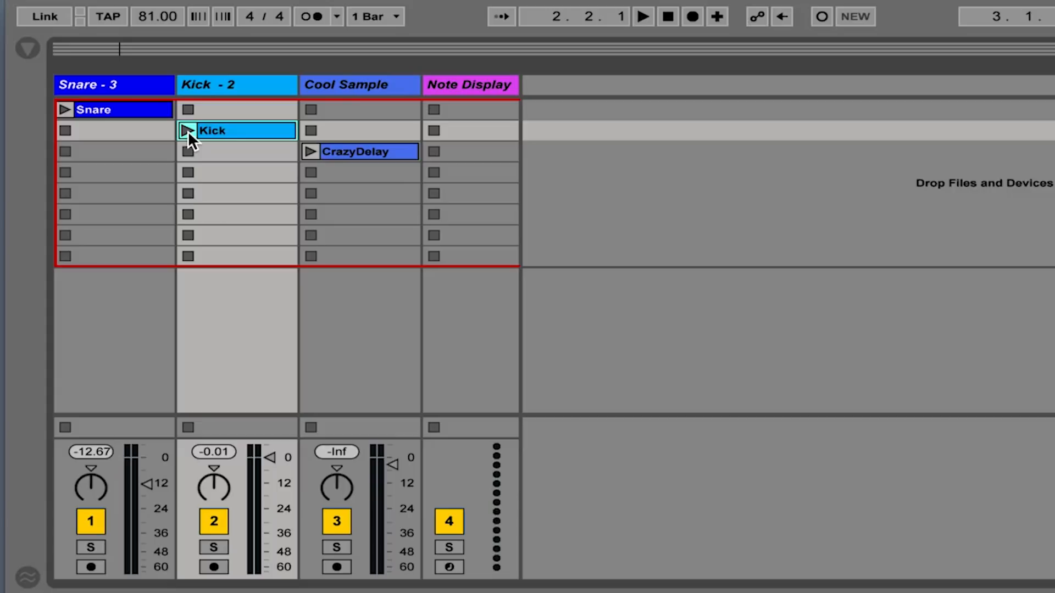
- Copy the Snare and Kick clips together to the start of the Arrangement and return playback control to the Arrangement
{"action": "left_click", "coordinate": [122, 110]}
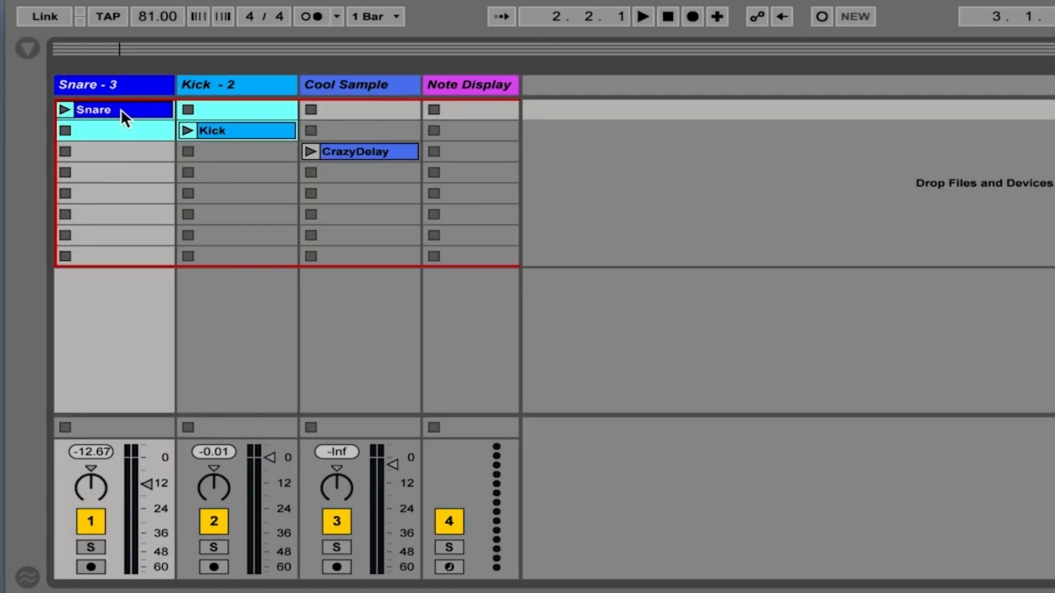
{"action": "left_click_drag", "start_coordinate": [120, 109], "coordinate": [65, 139]}
{"action": "key", "text": "Tab"}
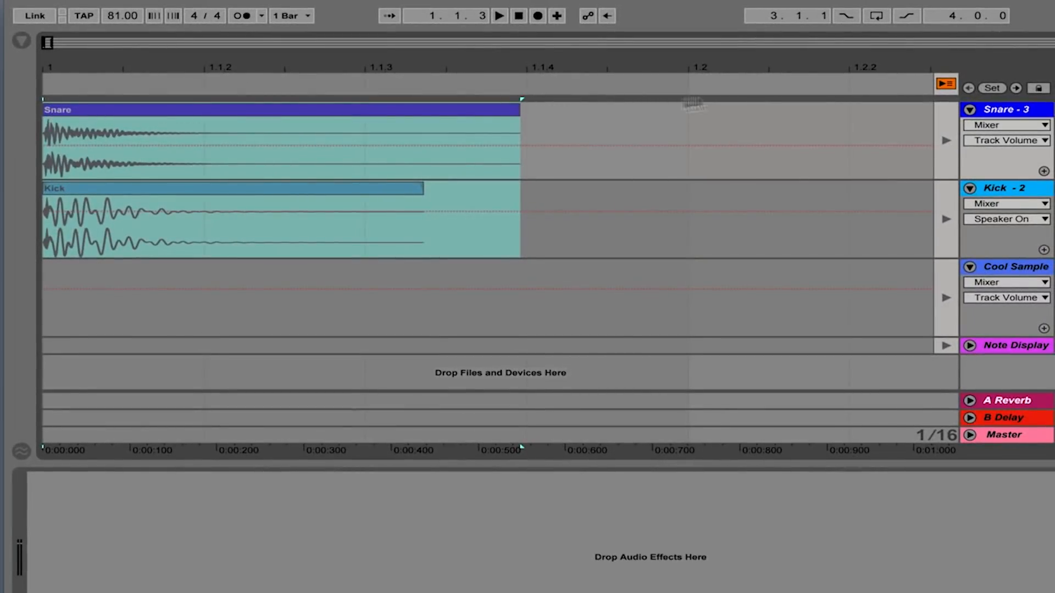
{"action": "left_click", "coordinate": [946, 84]}
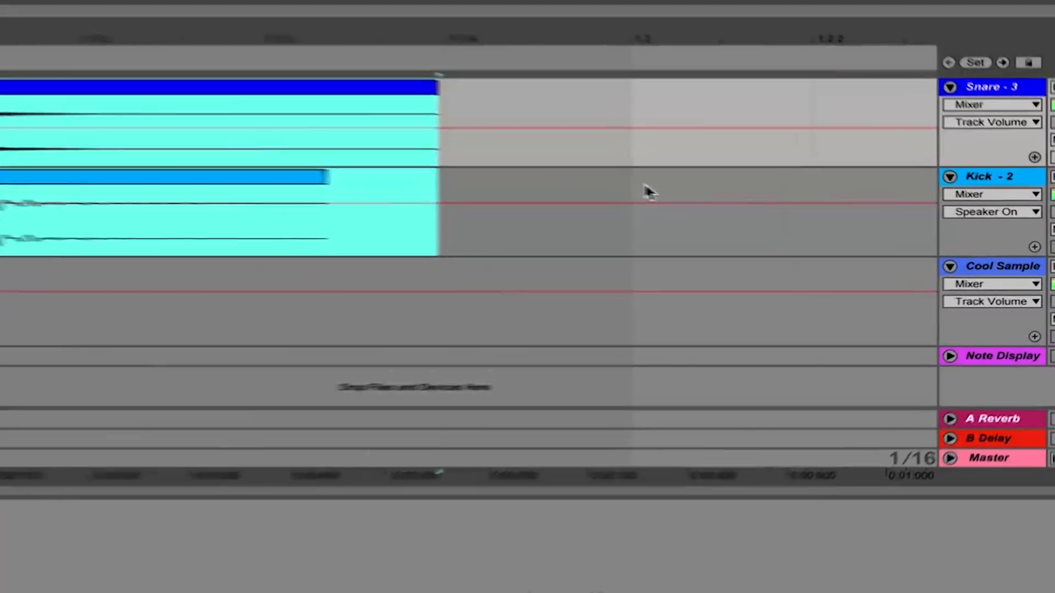
- Set the fixed grid to 1/16 and consolidate the first two sixteenths of the Snare clip, from 1 to 1.1.3
{"action": "right_click", "coordinate": [705, 200]}
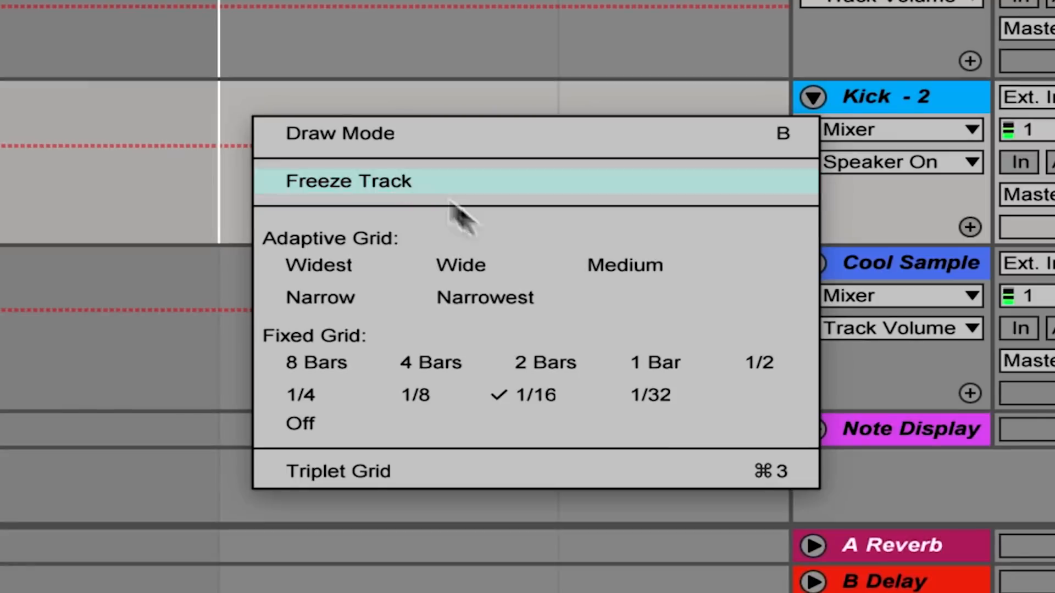
{"action": "left_click", "coordinate": [611, 385]}
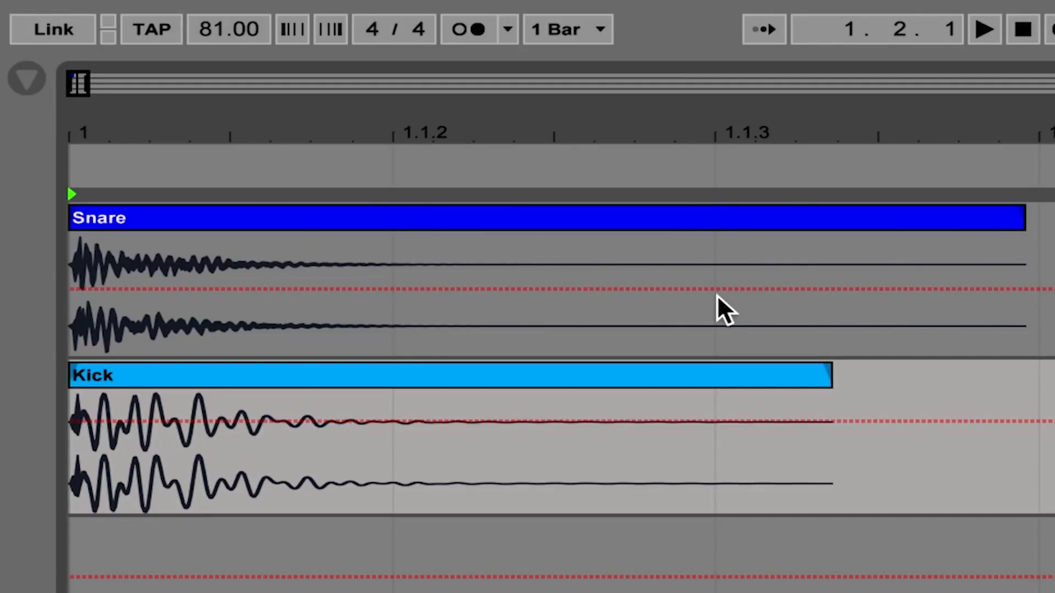
{"action": "left_click_drag", "start_coordinate": [717, 313], "coordinate": [40, 316]}
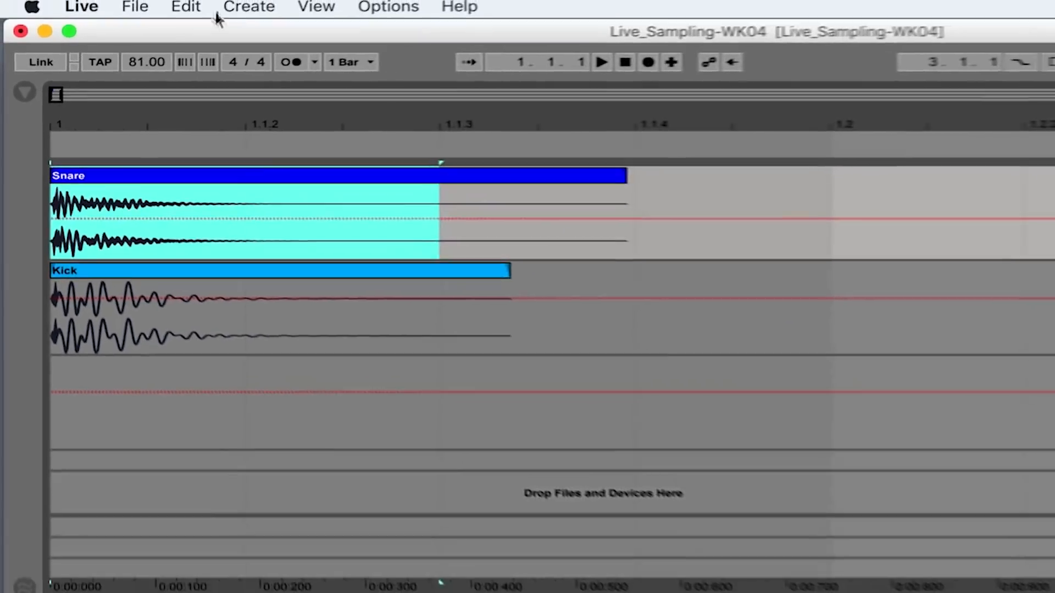
{"action": "left_click", "coordinate": [188, 6]}
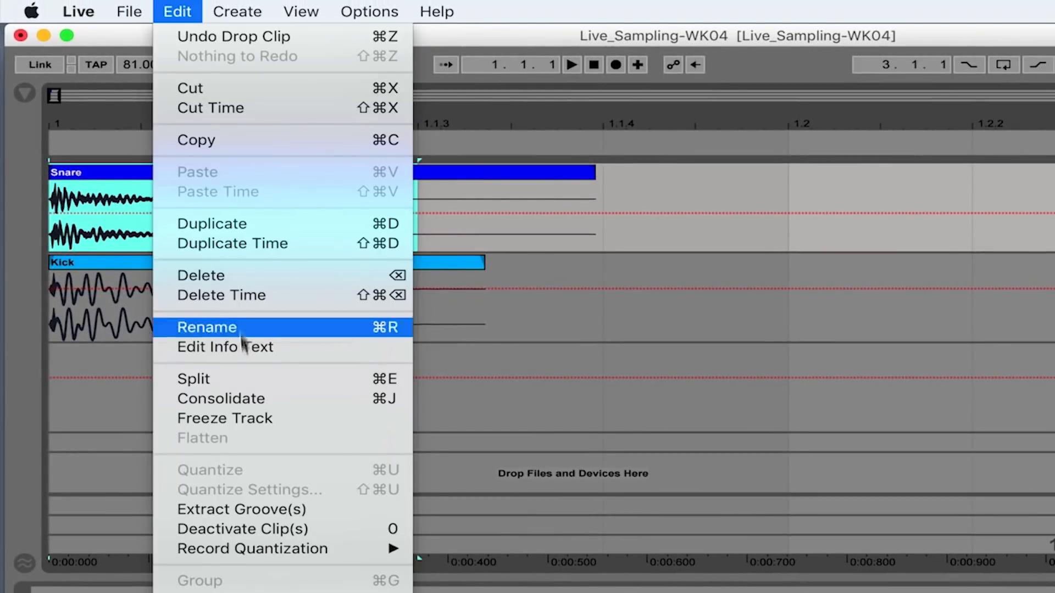
{"action": "left_click", "coordinate": [249, 399]}
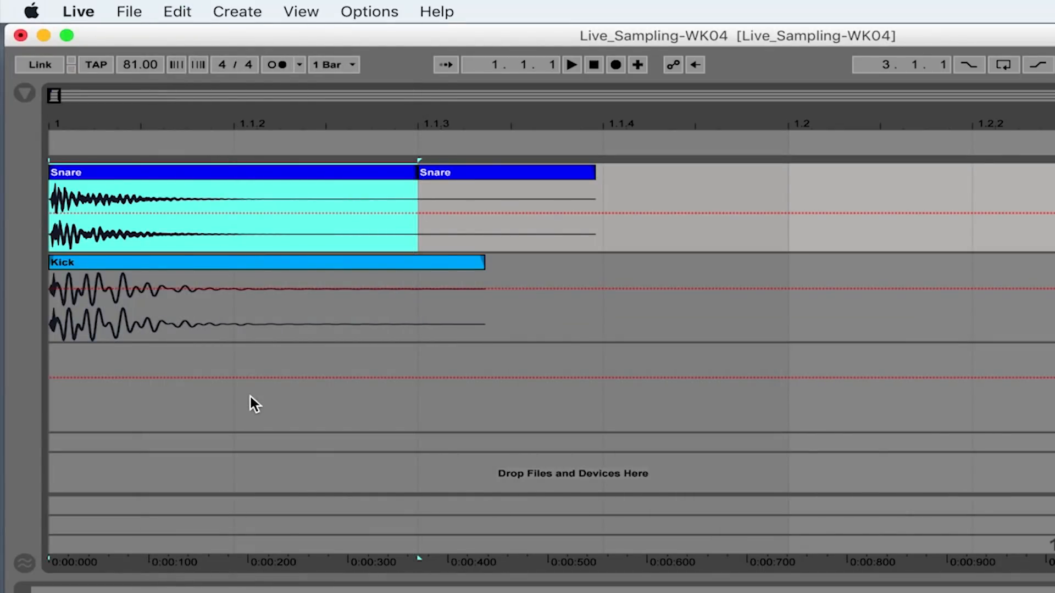
- Rename the consolidated Snare clip as "Snare 2_16"
{"action": "key", "text": "super+r"}
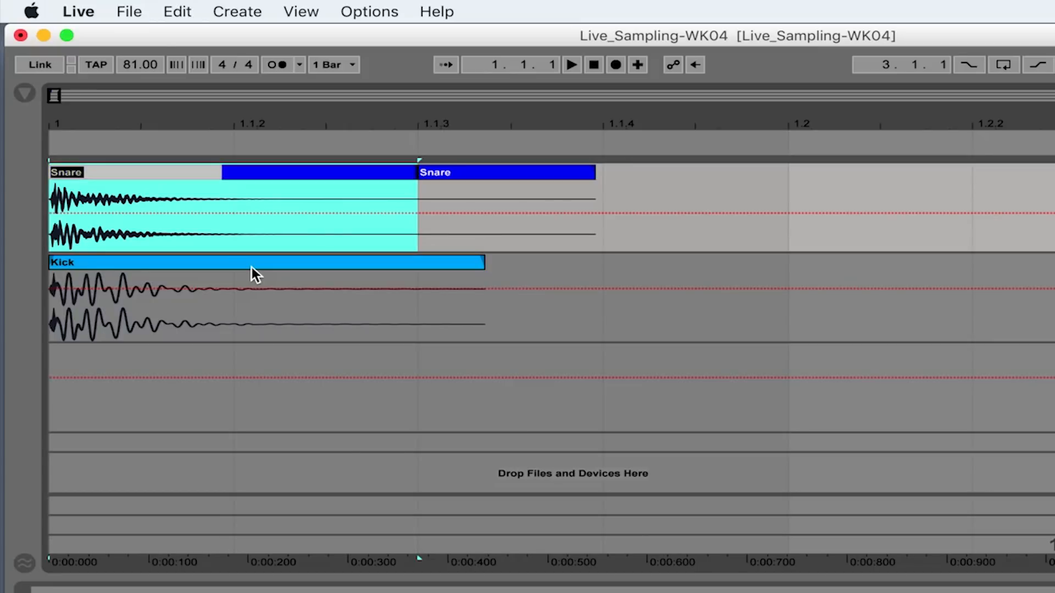
{"action": "type", "text": "2_16"}
{"action": "key", "text": "Return"}
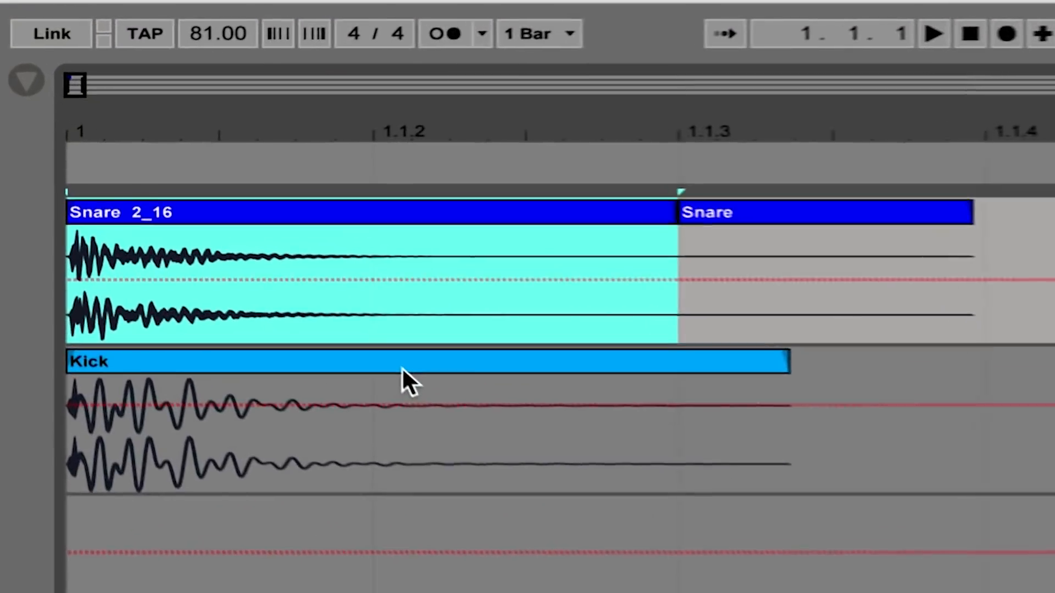
- Consolidate the Kick clip to three sixteenths, from 1 to 1.1.4, and rename it "Kick 3_16"
{"action": "left_click_drag", "start_coordinate": [974, 466], "coordinate": [94, 479]}
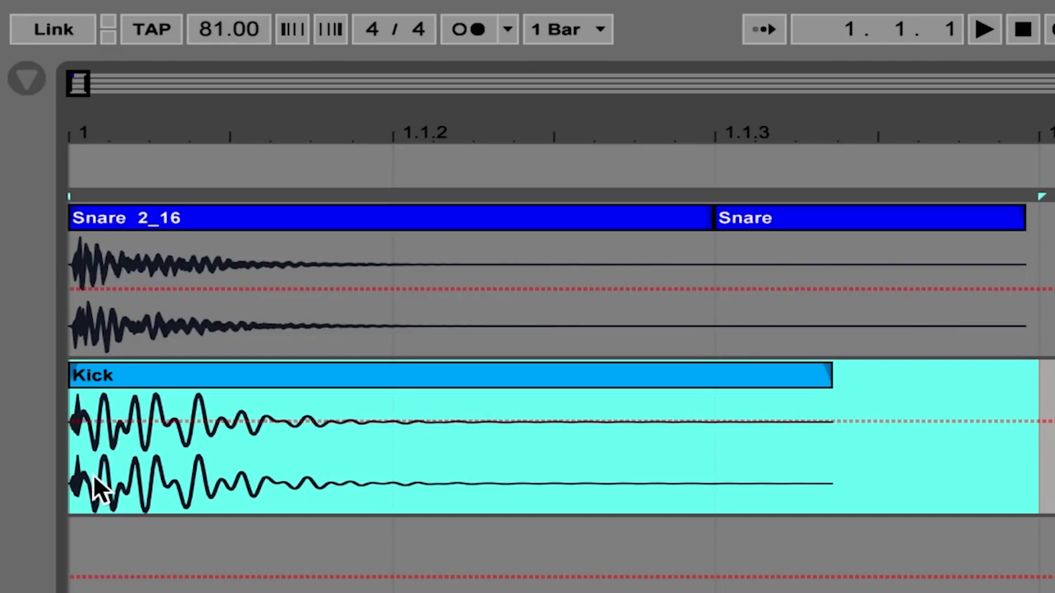
{"action": "key", "text": "ctrl+j"}
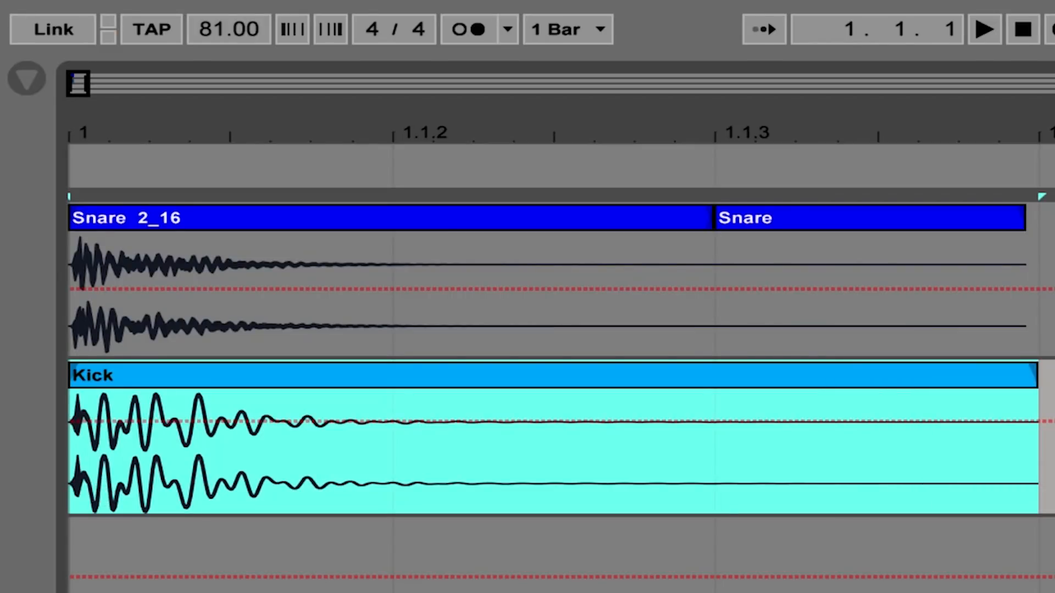
{"action": "key", "text": "ctrl+r"}
{"action": "type", "text": "3"}
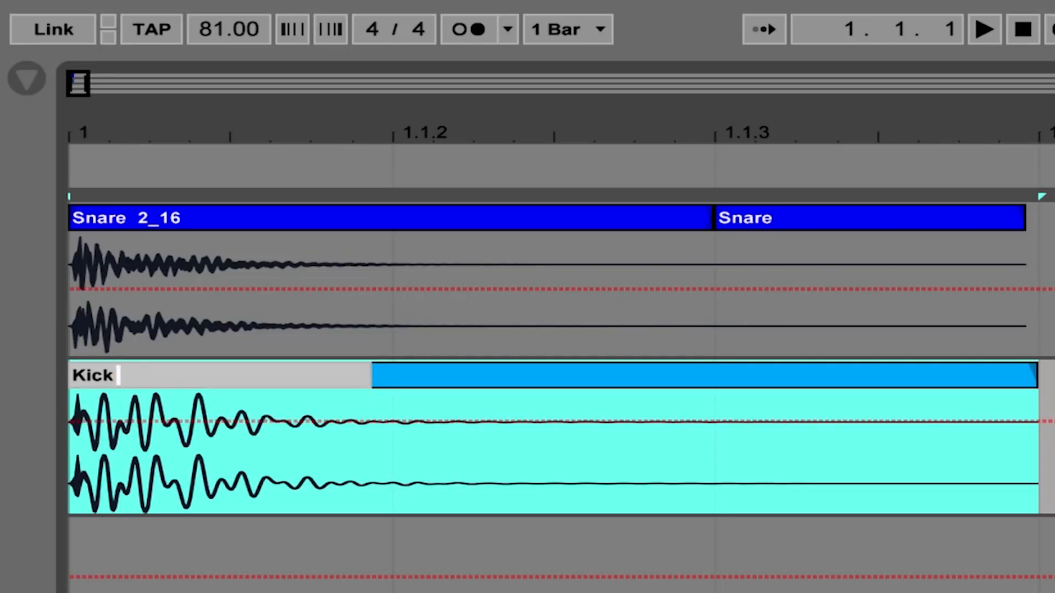
{"action": "type", "text": "_16"}
{"action": "key", "text": "Return"}
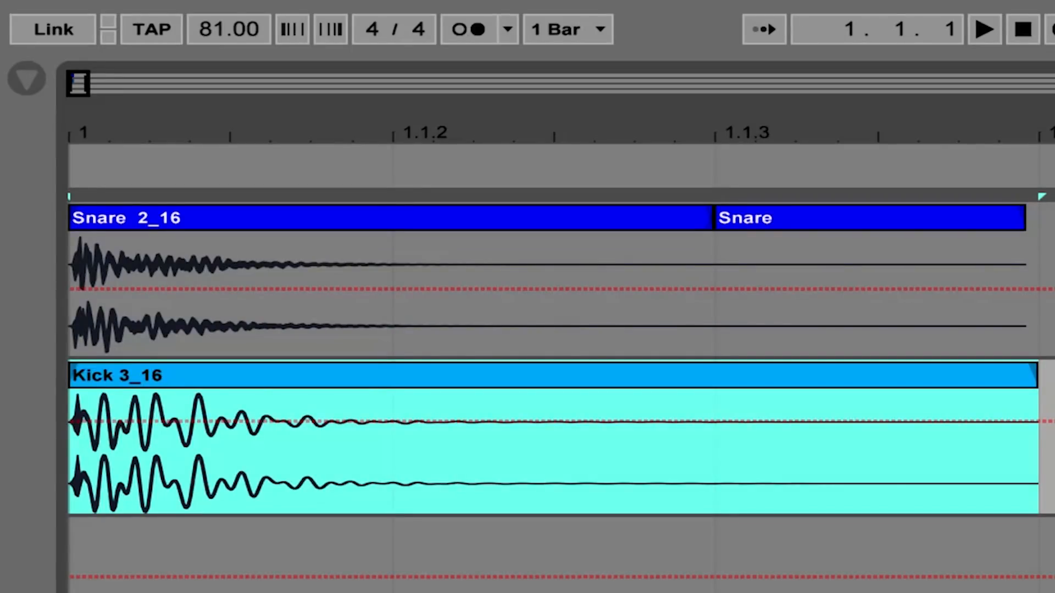
- Delete the leftover Snare piece and copy the Snare 2_16 and Kick 3_16 clips into scene 5 of Session View
{"action": "left_click", "coordinate": [958, 222]}
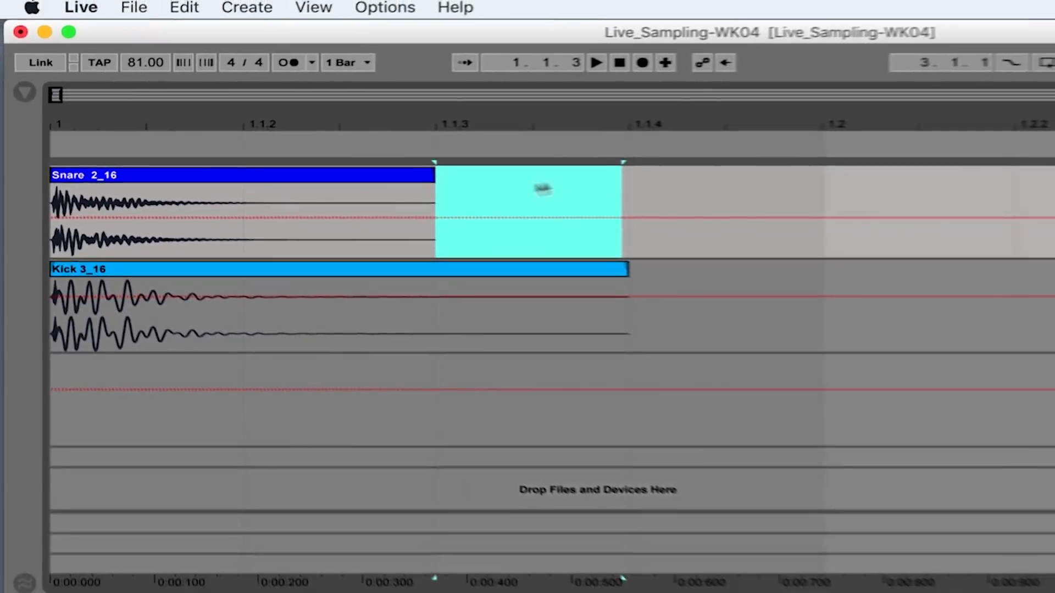
{"action": "left_click", "coordinate": [363, 175]}
{"action": "left_click", "coordinate": [368, 268], "text": "shift"}
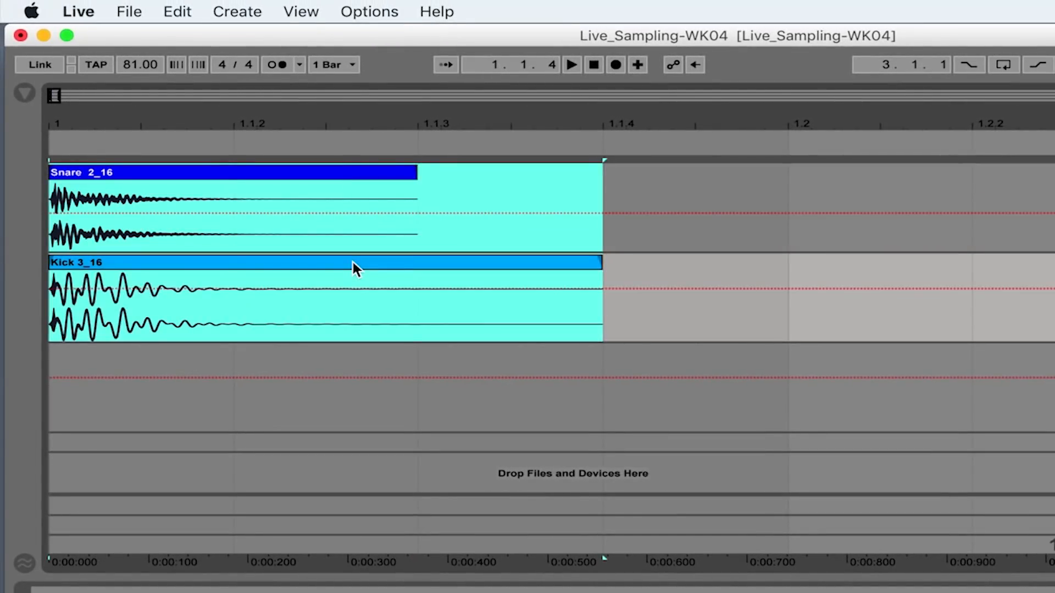
{"action": "left_click_drag", "start_coordinate": [165, 188], "coordinate": [128, 214]}
{"action": "key", "text": "Tab"}
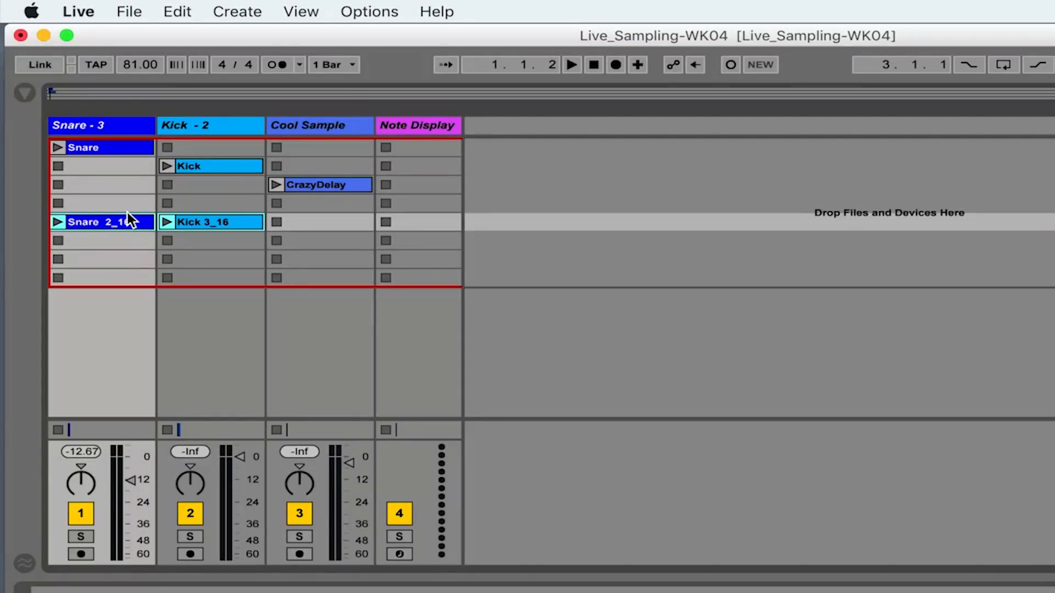
- Turn on looping for both the Snare 2_16 and Kick 3_16 clips and launch scene 5
{"action": "key", "text": "shift+Tab"}
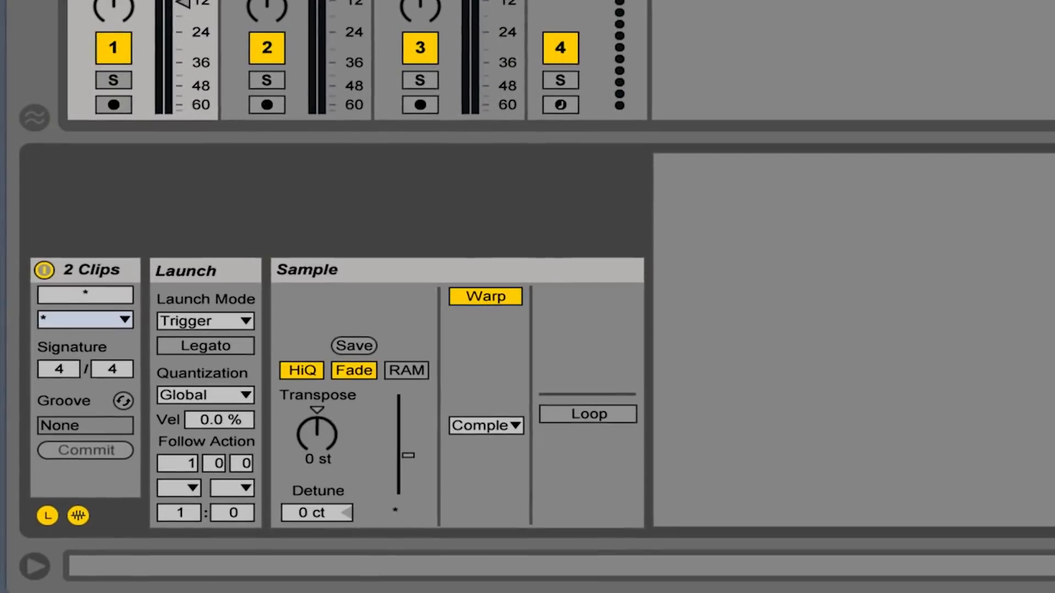
{"action": "left_click", "coordinate": [599, 416]}
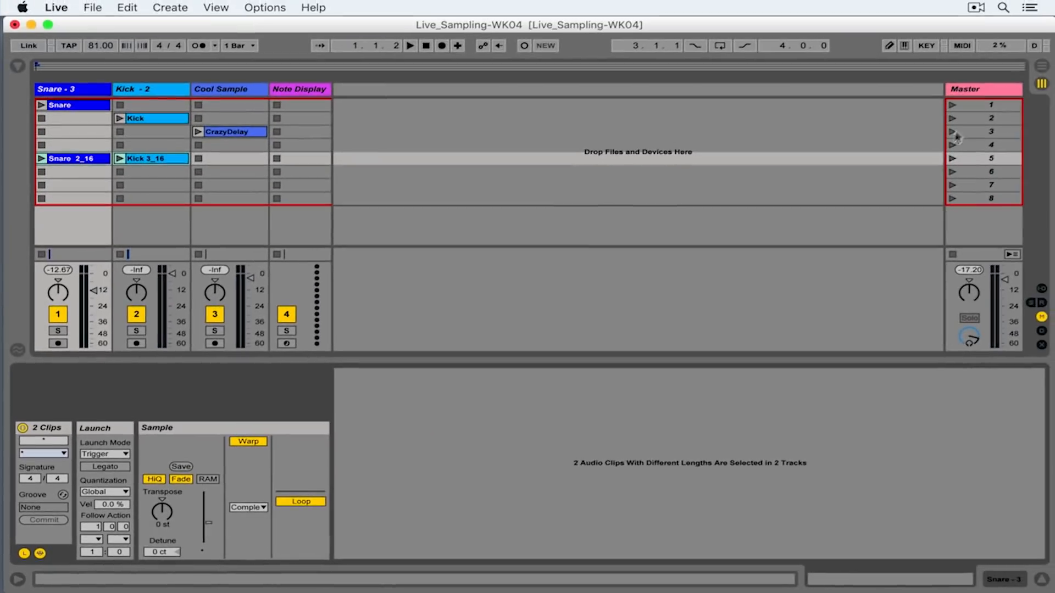
{"action": "left_click", "coordinate": [953, 159]}
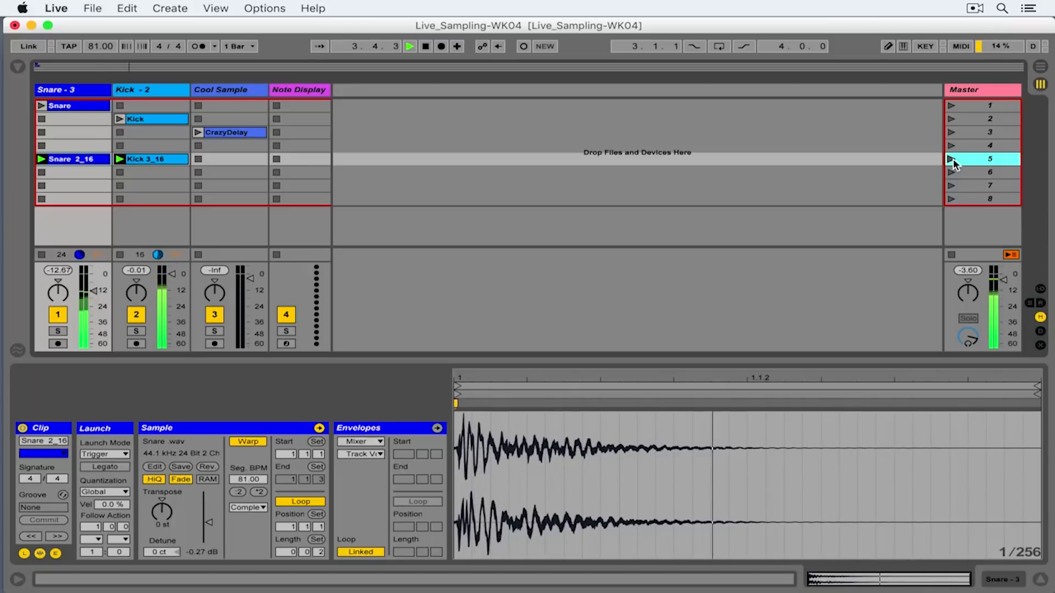
- Mute and unmute the Snare track and the Kick track in turn to hear each loop separately
{"action": "left_click", "coordinate": [58, 314]}
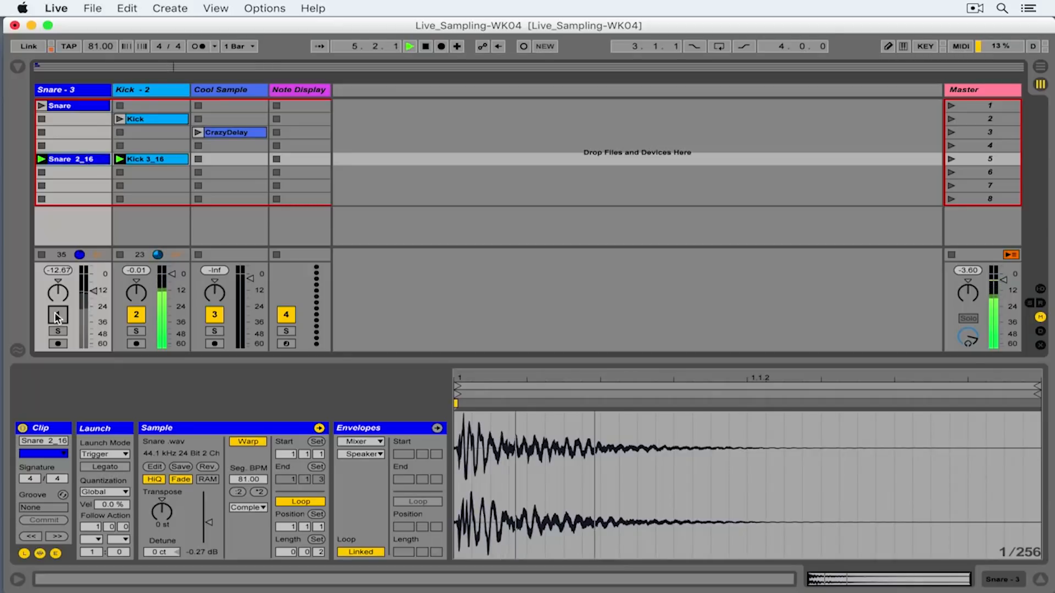
{"action": "left_click", "coordinate": [58, 314]}
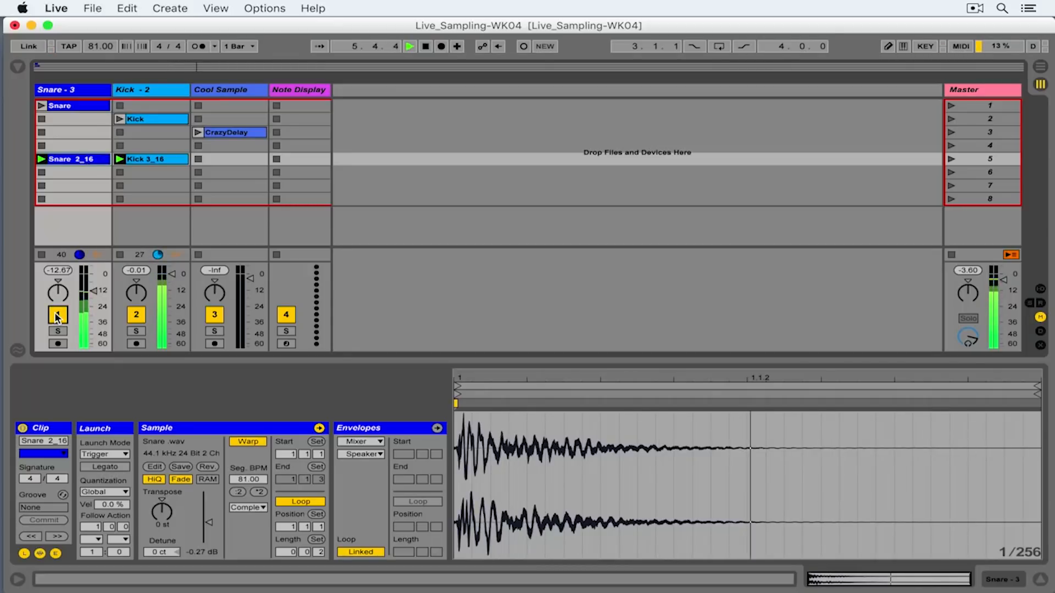
{"action": "left_click", "coordinate": [136, 316]}
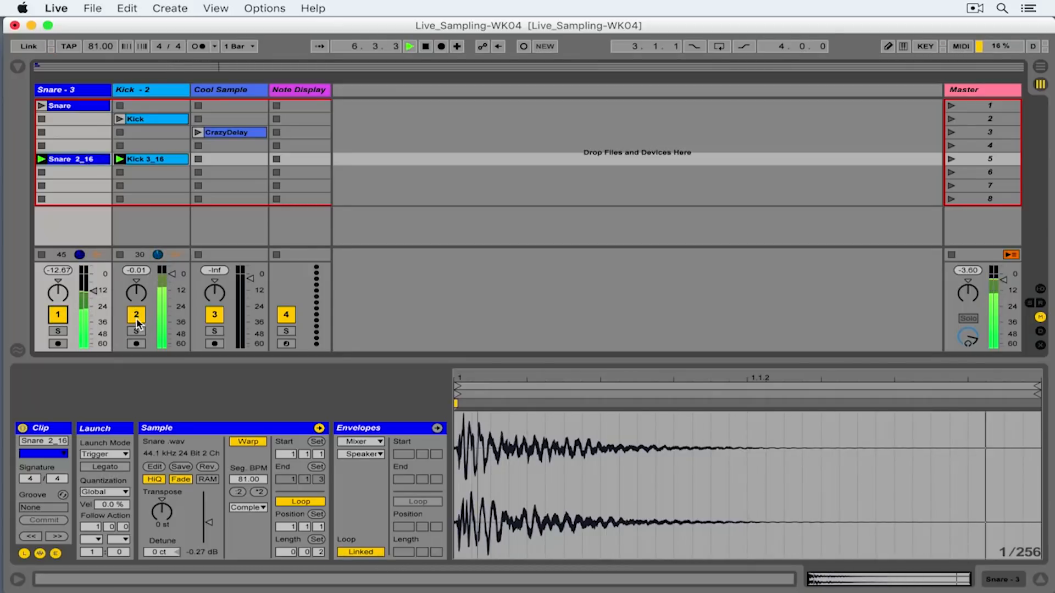
{"action": "left_click", "coordinate": [136, 316]}
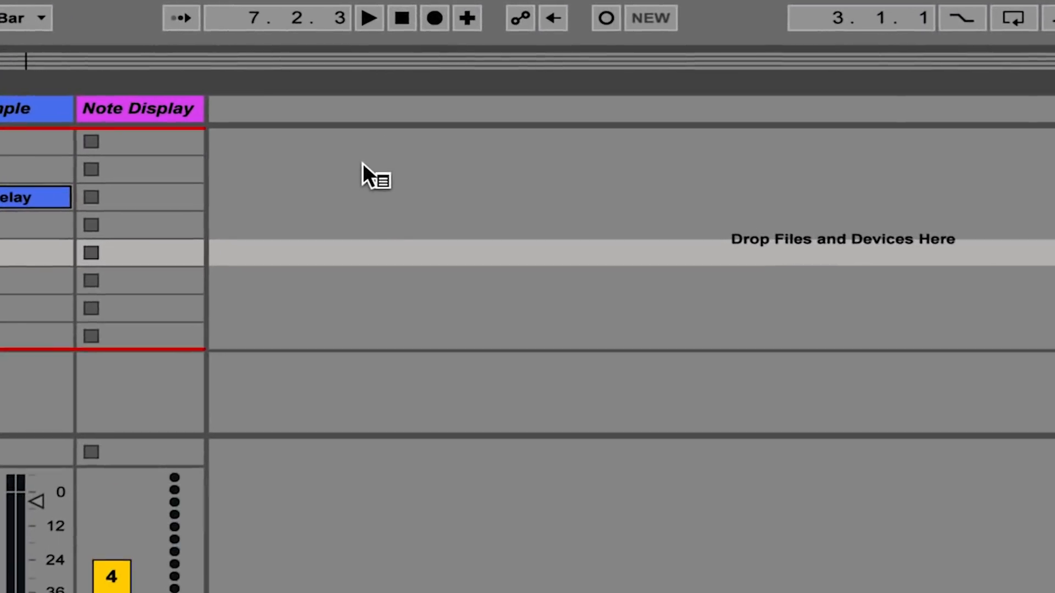
- Insert a new MIDI track after Note Display and load the Simpler instrument onto it
{"action": "right_click", "coordinate": [362, 163]}
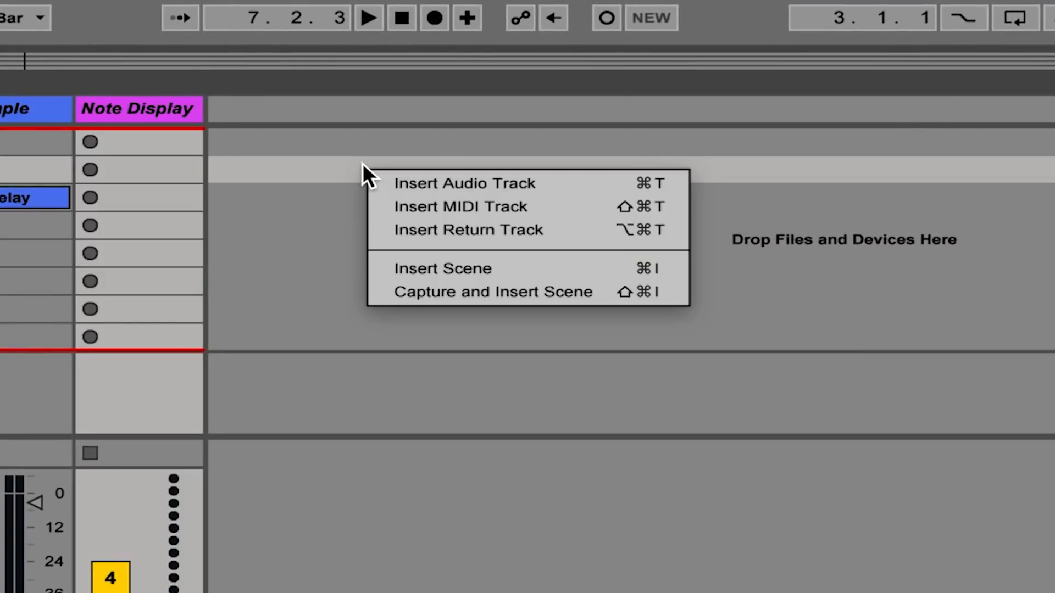
{"action": "left_click", "coordinate": [418, 204]}
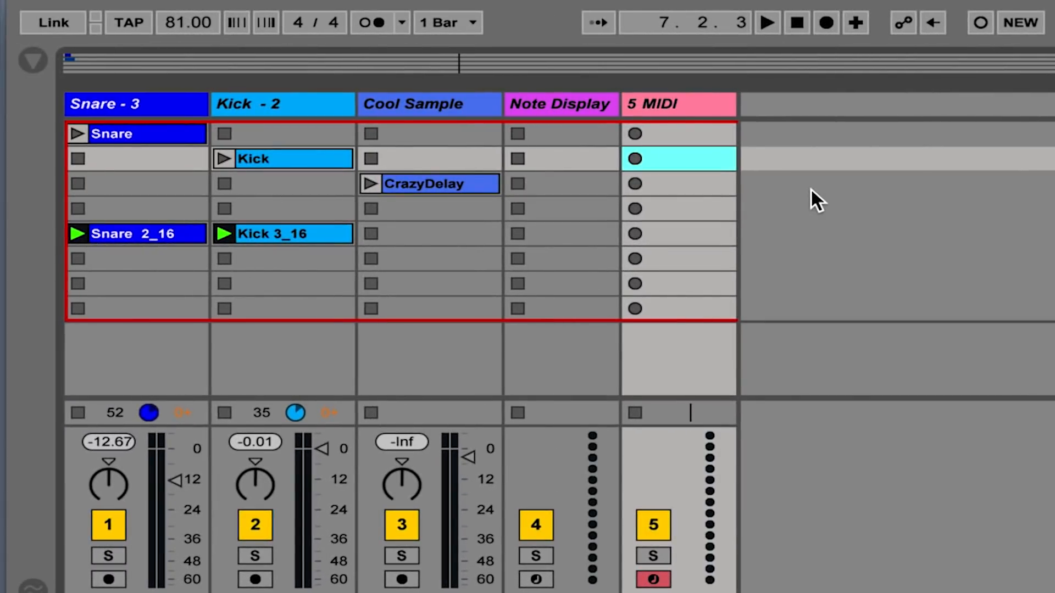
{"action": "key", "text": "ctrl+f"}
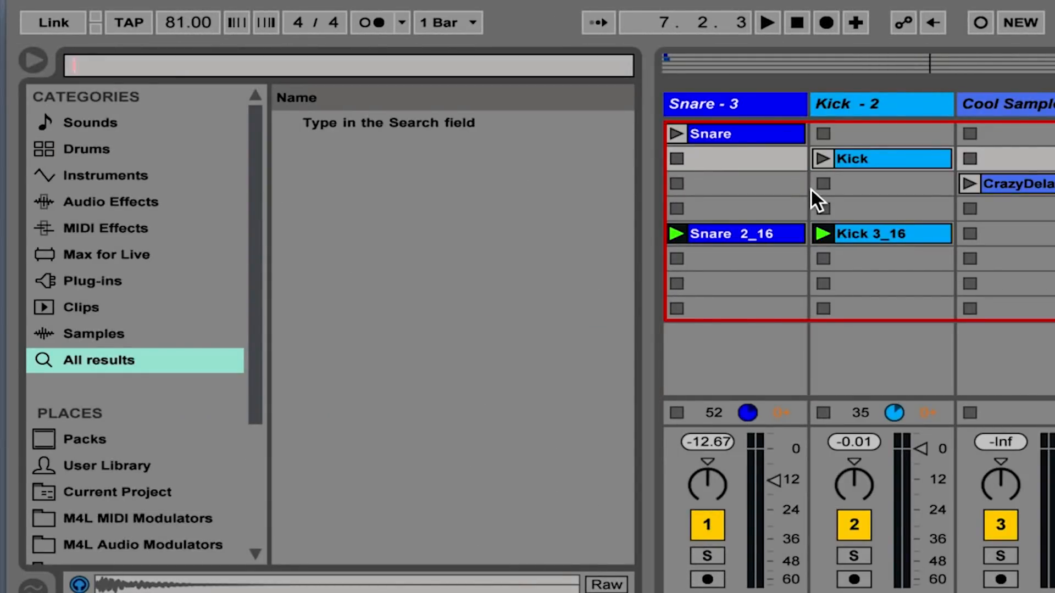
{"action": "type", "text": "simpler"}
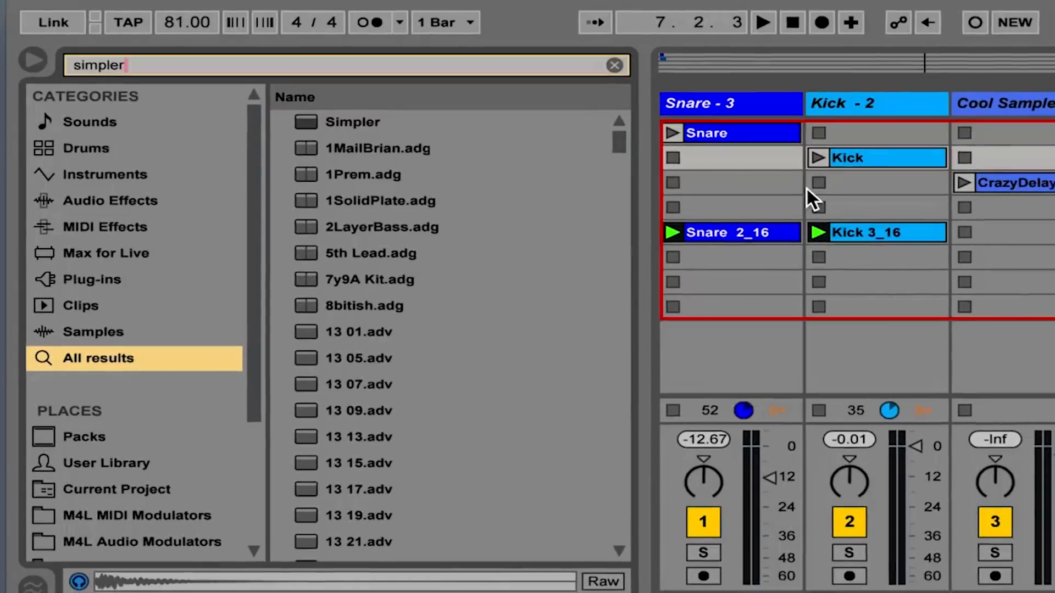
{"action": "key", "text": "Down"}
{"action": "key", "text": "Return"}
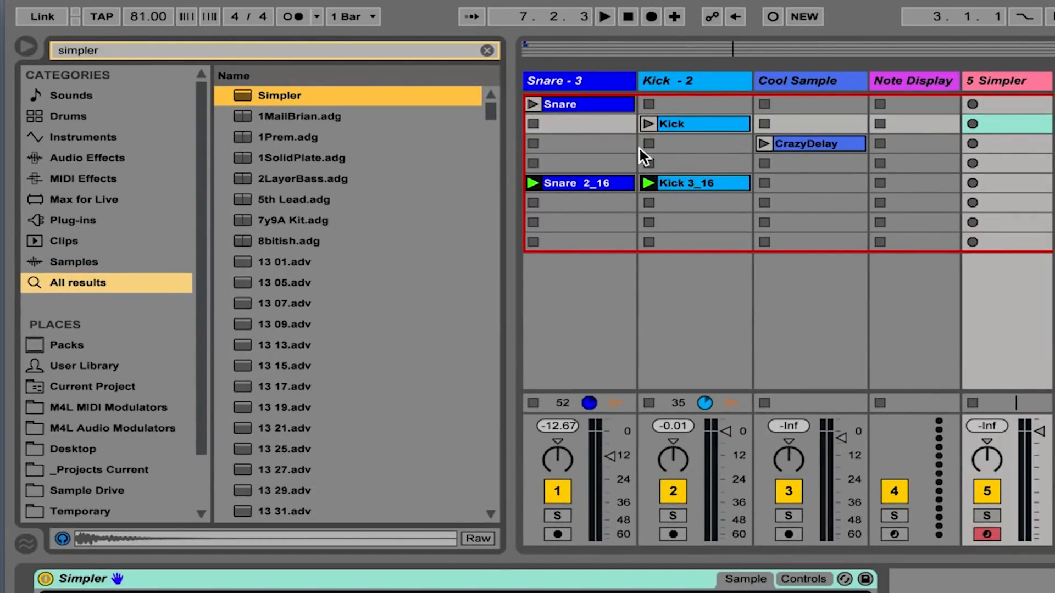
- Load the Snare 2_16 clip into Simpler and turn off its Snap and Warp options
{"action": "left_click", "coordinate": [593, 185]}
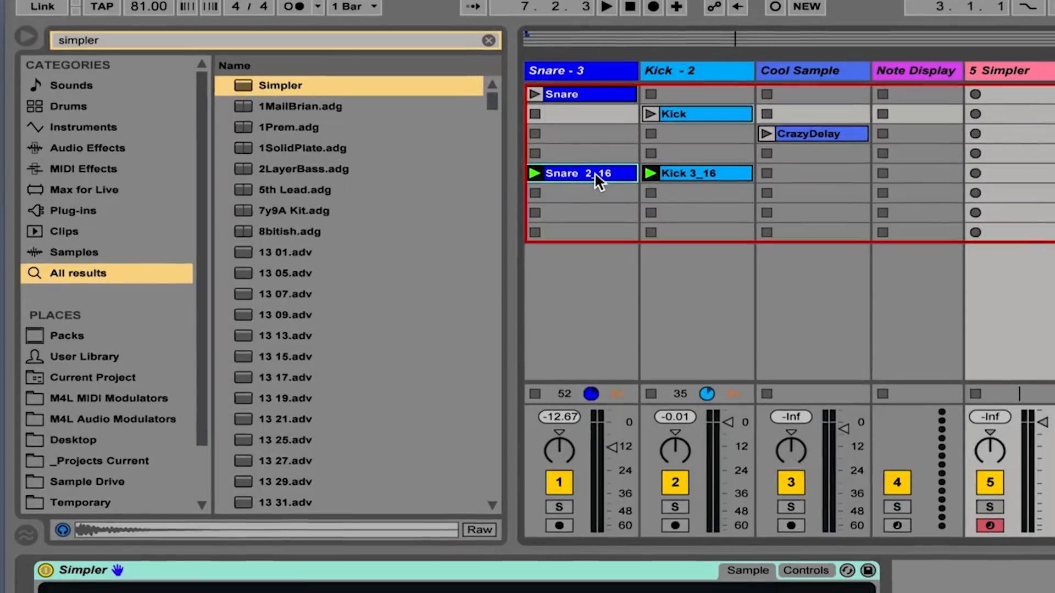
{"action": "left_click_drag", "start_coordinate": [593, 184], "coordinate": [455, 592]}
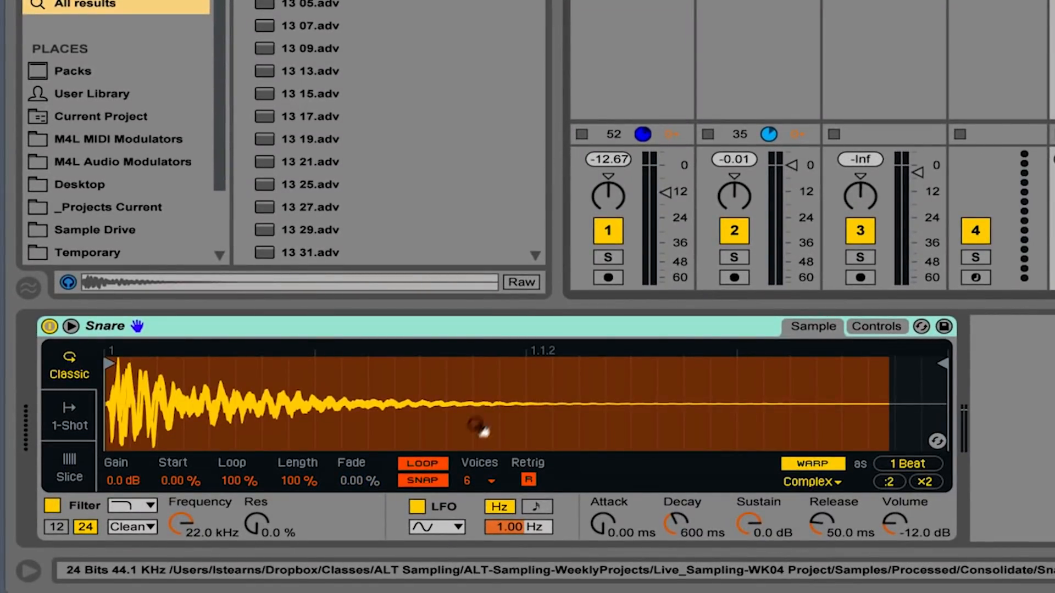
{"action": "left_click", "coordinate": [432, 480]}
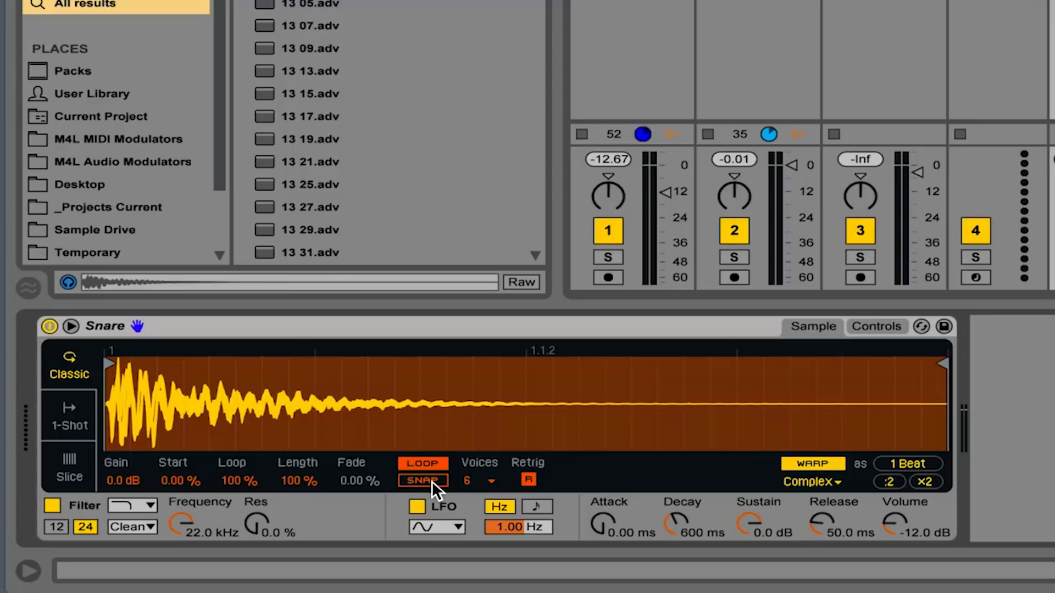
{"action": "left_click", "coordinate": [805, 461]}
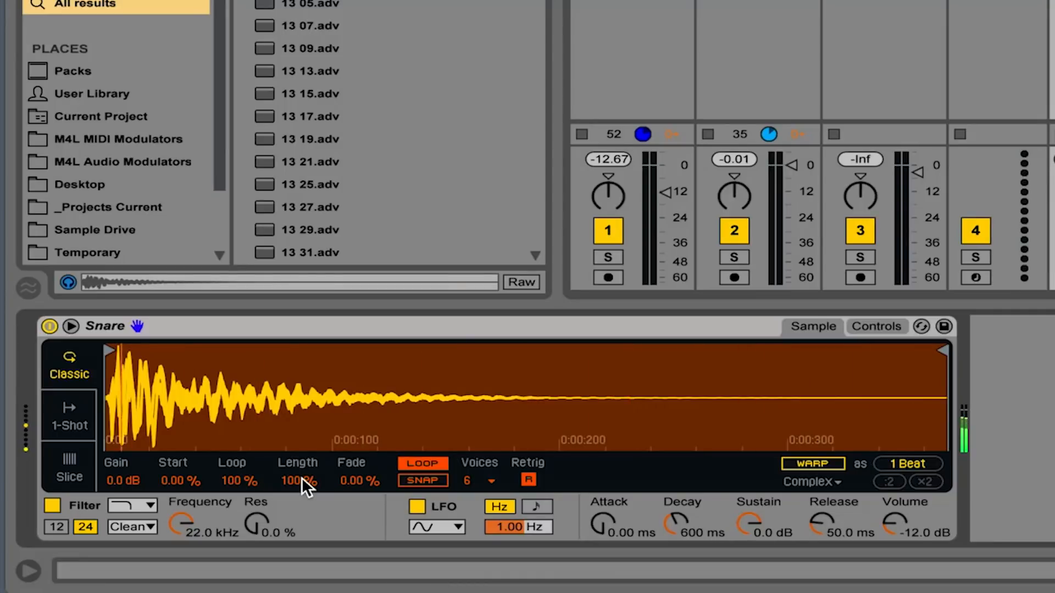
- Lower the Snare Simpler's Length to 1.56 % to hear the shortened loop and return it to 100 %
{"action": "left_click_drag", "start_coordinate": [302, 477], "coordinate": [301, 542]}
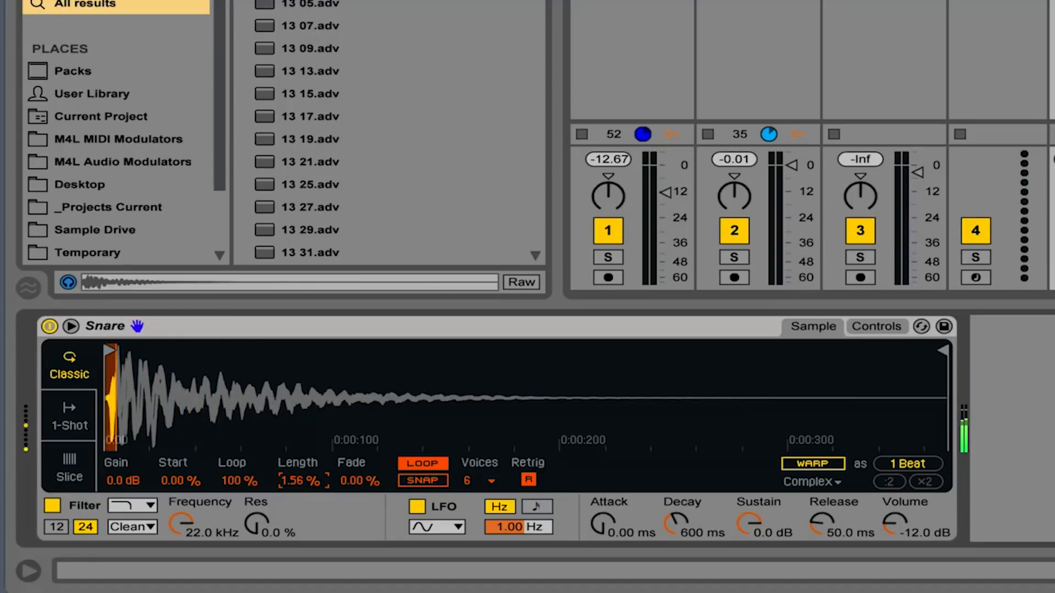
{"action": "left_click_drag", "start_coordinate": [302, 481], "coordinate": [301, 458]}
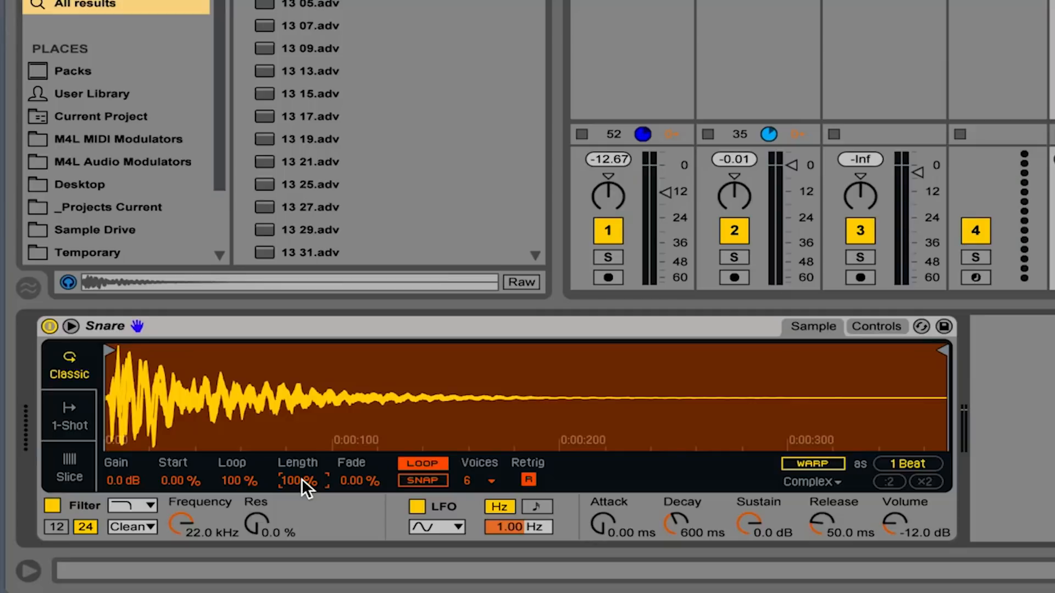
- Group the Snare Simpler into an Instrument Rack and show the rack's chain list
{"action": "left_click", "coordinate": [252, 326]}
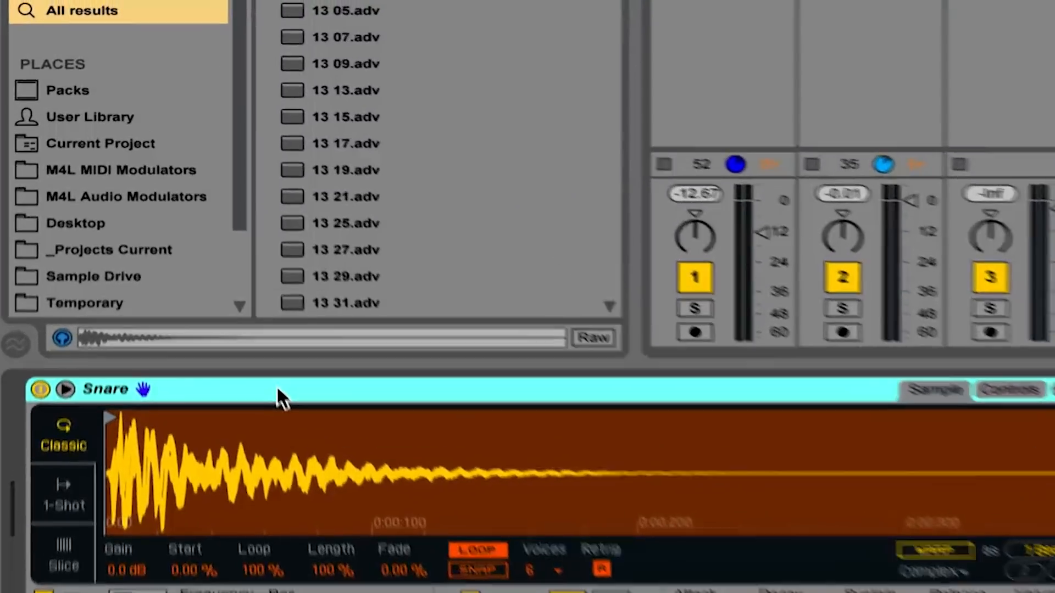
{"action": "right_click", "coordinate": [251, 324]}
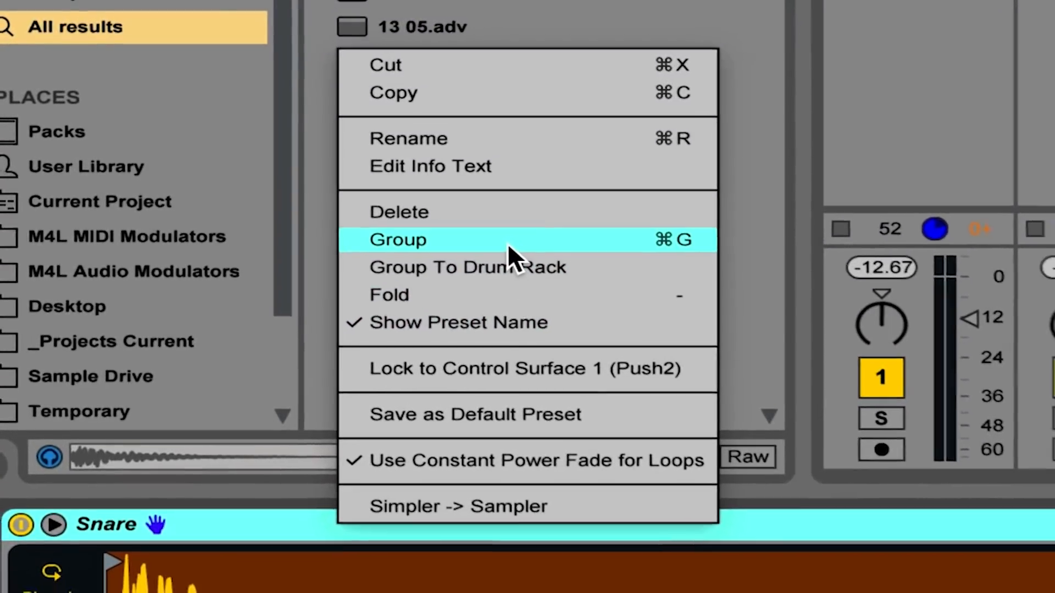
{"action": "left_click", "coordinate": [514, 247]}
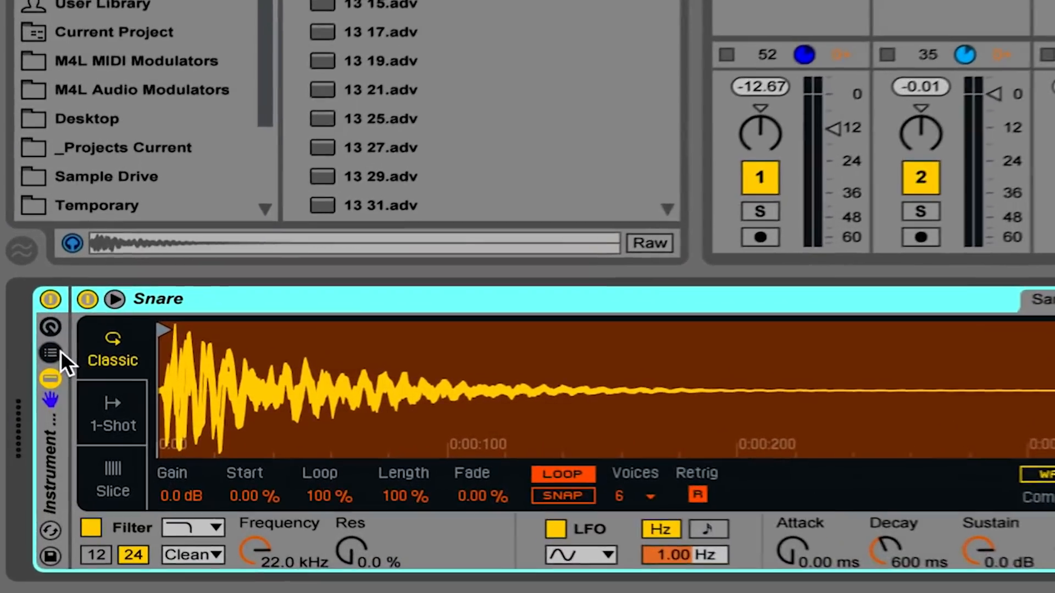
{"action": "left_click", "coordinate": [61, 349]}
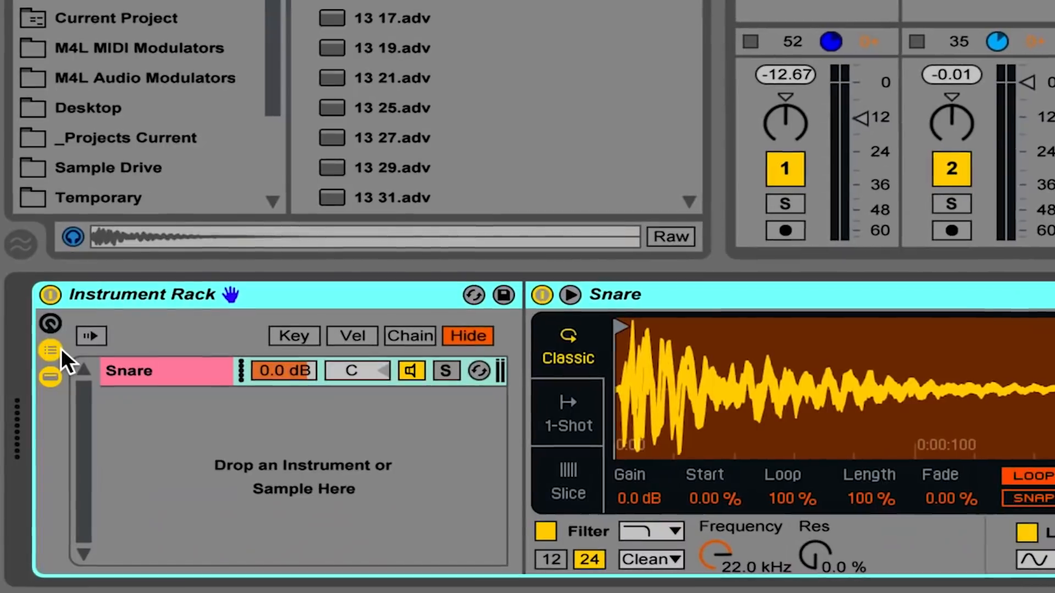
- Duplicate the Snare chain in the rack and replace the copy's sample with the Kick 3_16 clip
{"action": "left_click", "coordinate": [127, 375]}
{"action": "left_click", "coordinate": [126, 374]}
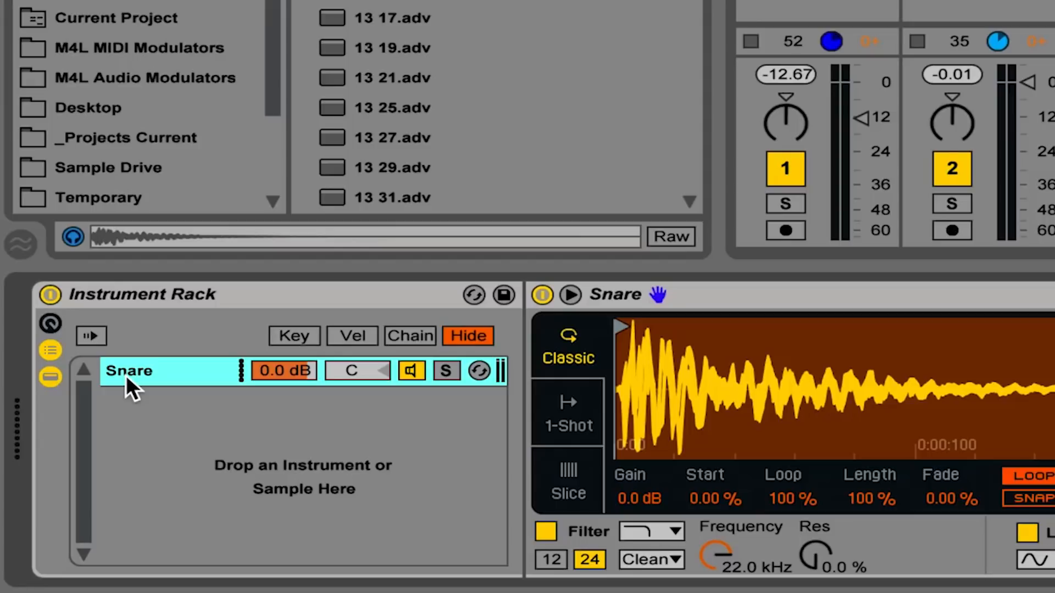
{"action": "key", "text": "ctrl+d"}
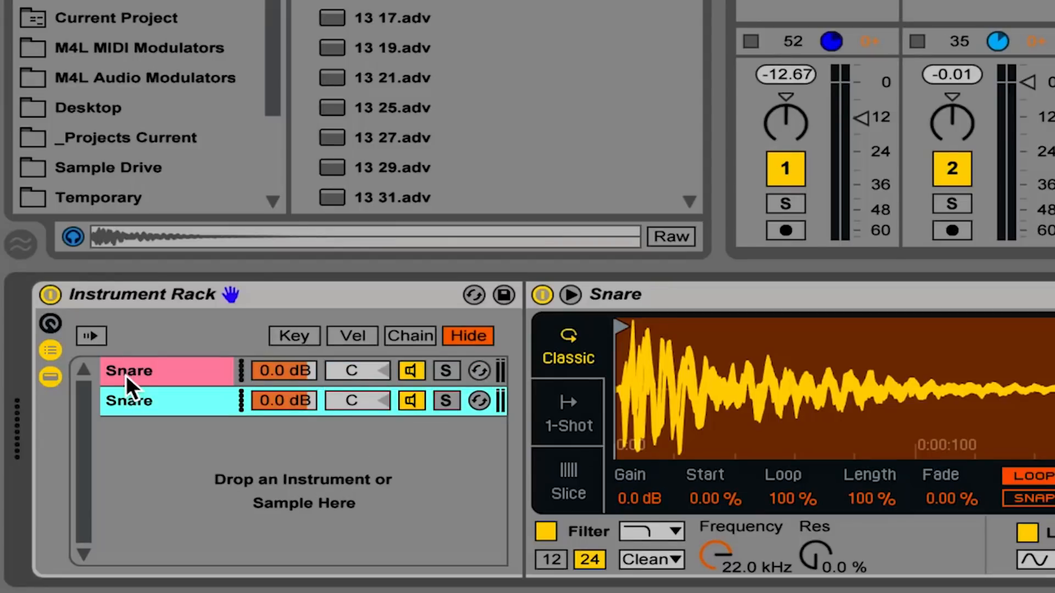
{"action": "left_click", "coordinate": [126, 374]}
{"action": "left_click", "coordinate": [126, 400]}
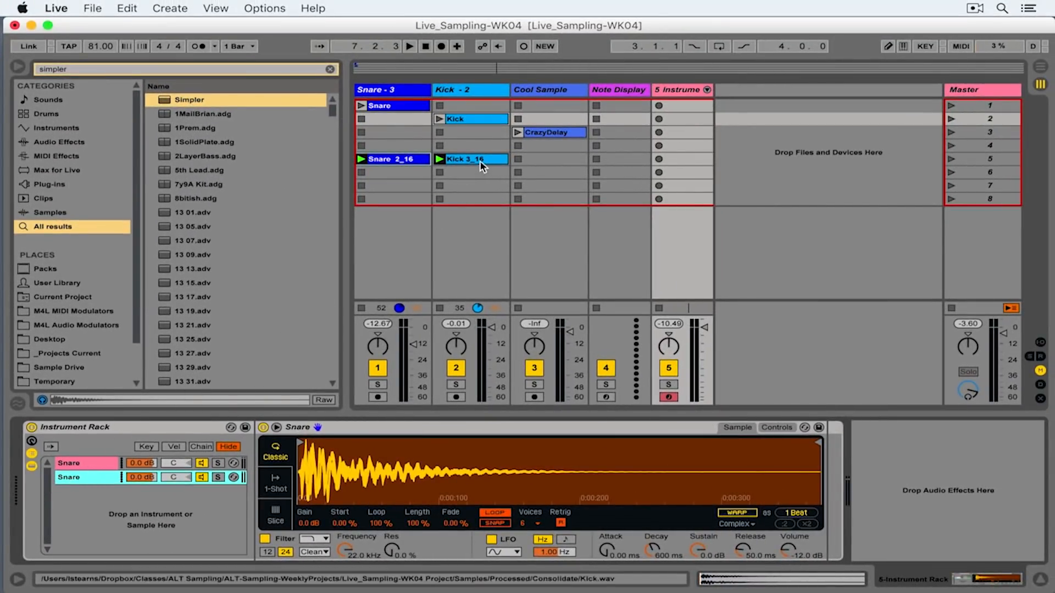
{"action": "left_click_drag", "start_coordinate": [482, 165], "coordinate": [368, 456]}
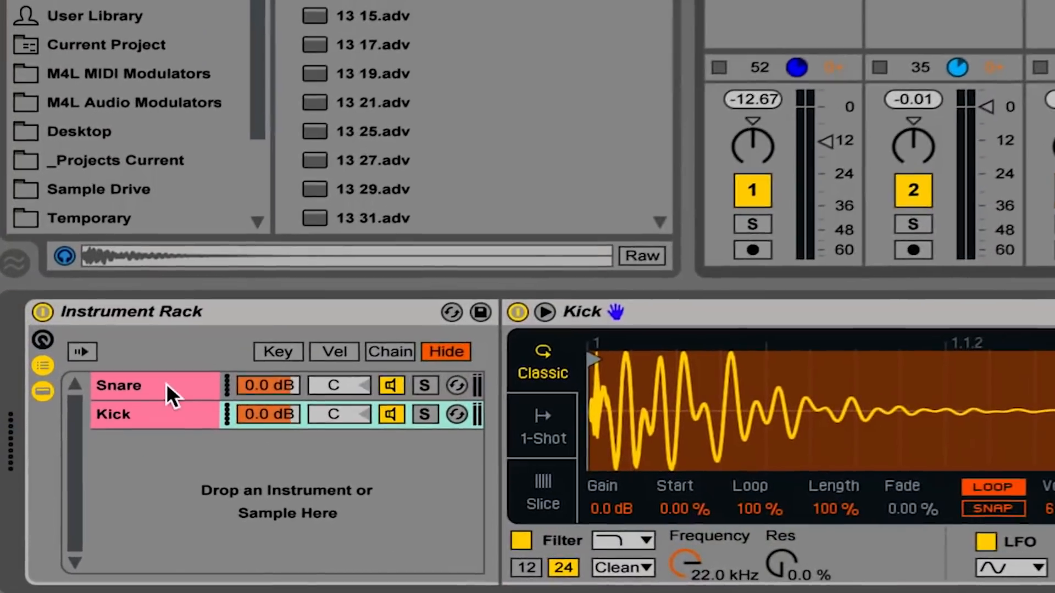
- Turn off Warp in the Kick chain's Simpler, play a note and compare the Snare and Kick chains
{"action": "left_click", "coordinate": [146, 407]}
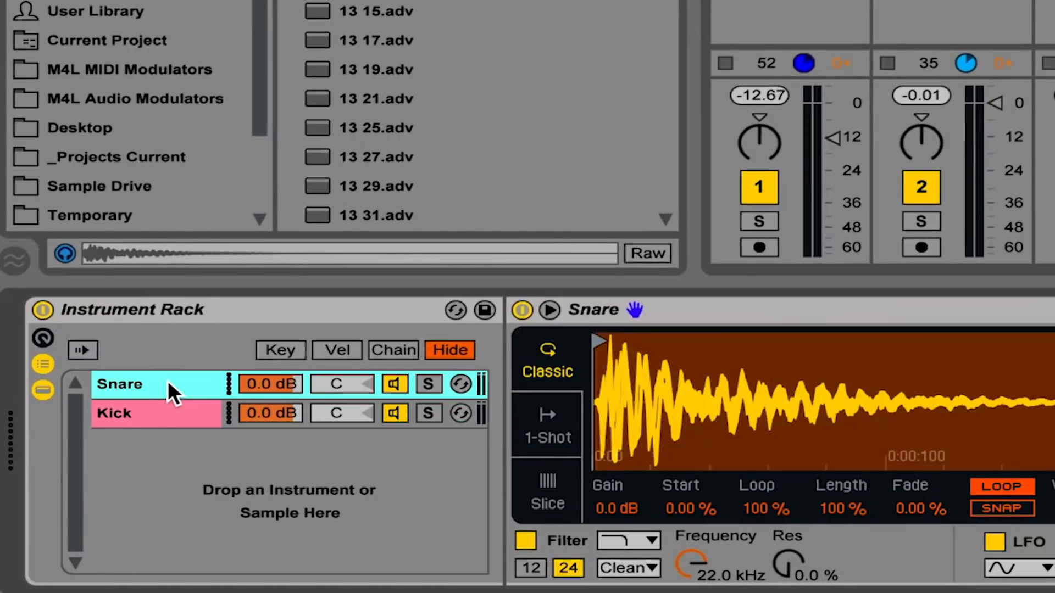
{"action": "left_click", "coordinate": [167, 420]}
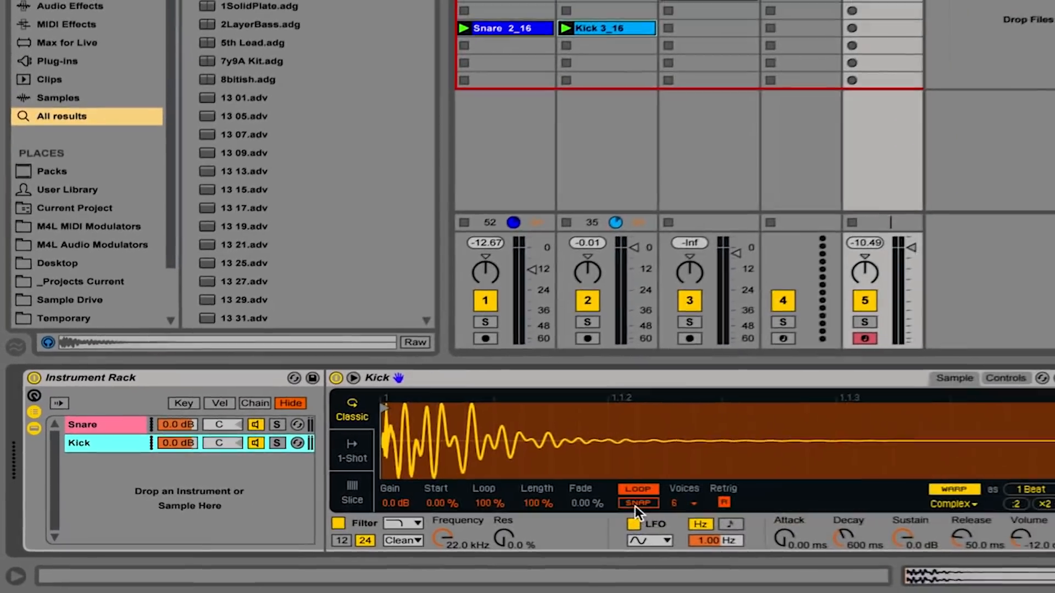
{"action": "left_click", "coordinate": [954, 489]}
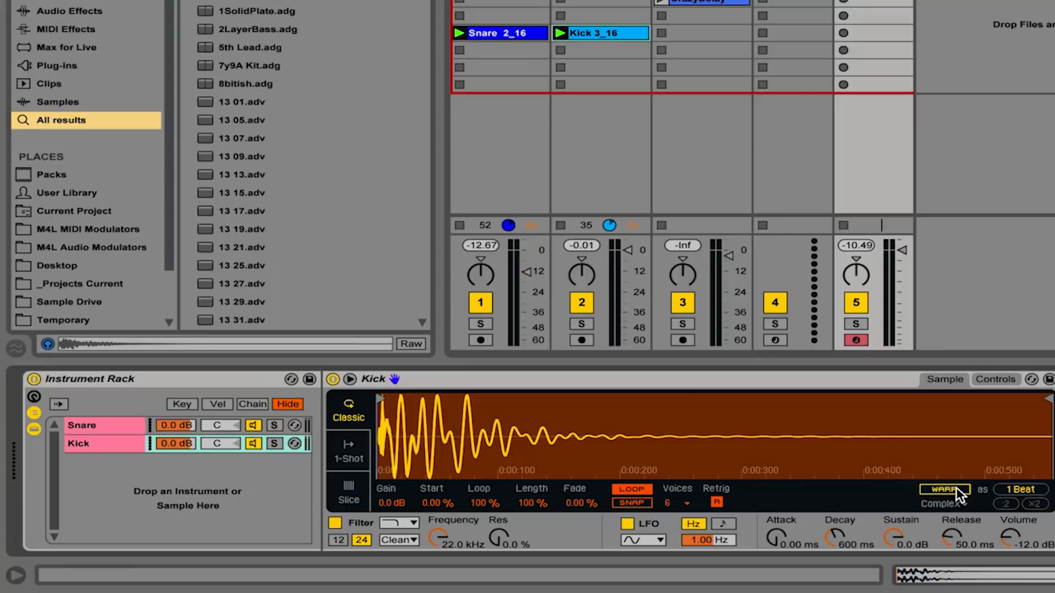
{"action": "key", "text": "a"}
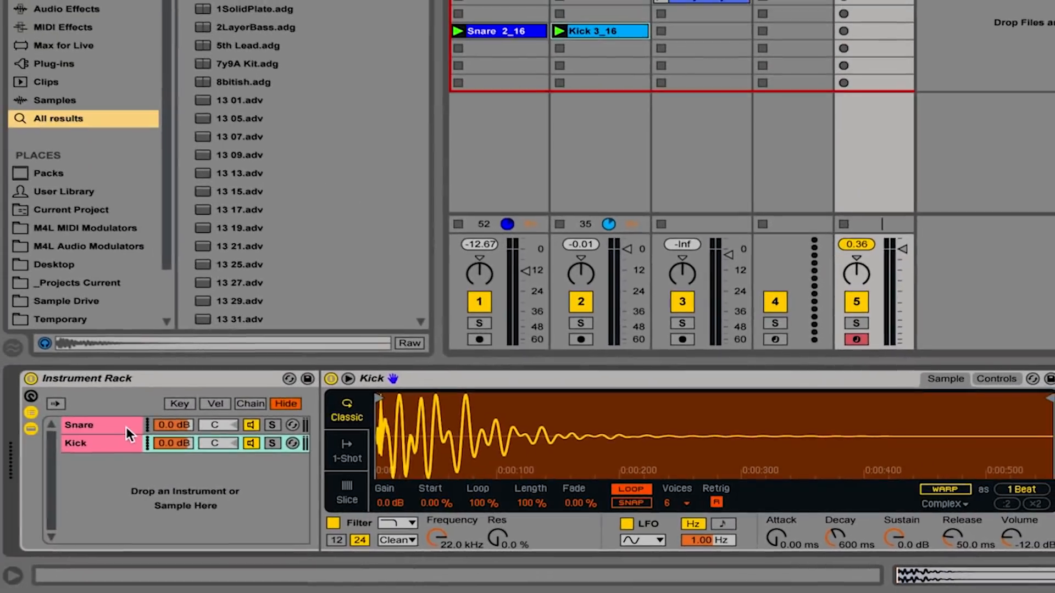
{"action": "left_click", "coordinate": [127, 427]}
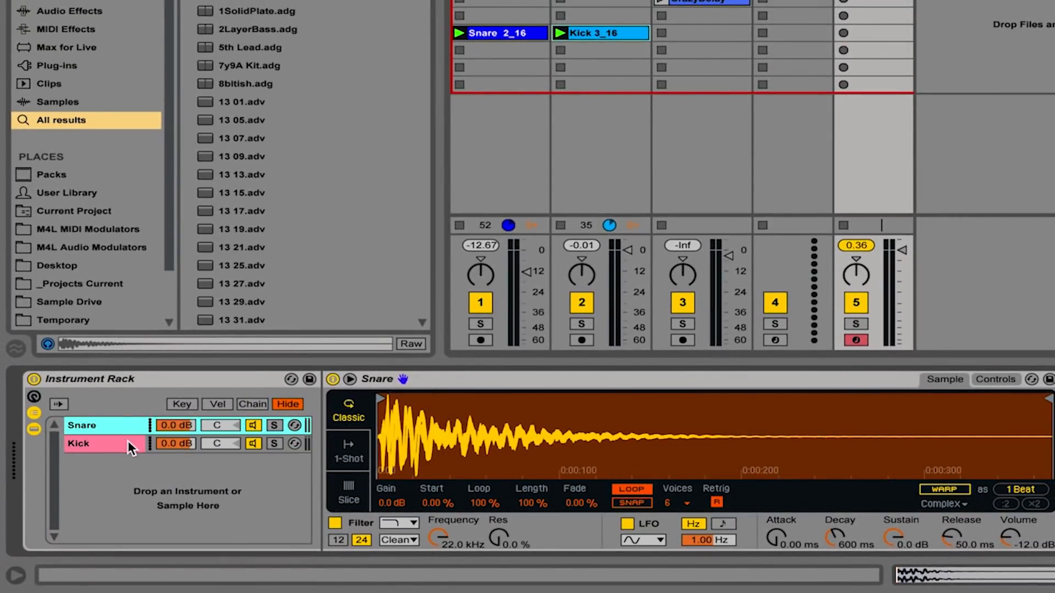
{"action": "left_click", "coordinate": [125, 442]}
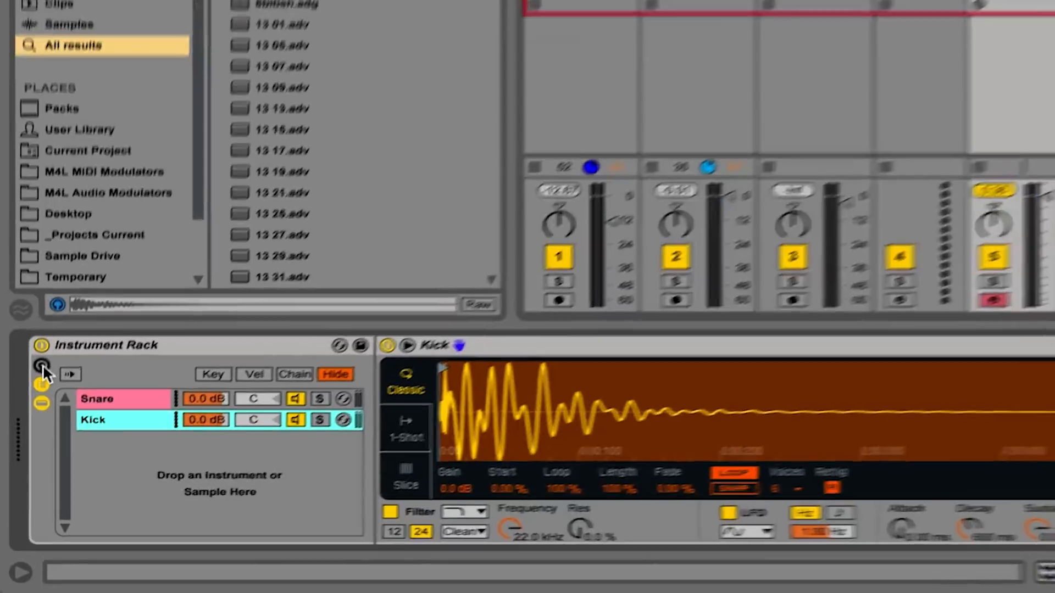
- Show the Instrument Rack's macro controls and map the Snare Simpler's Length to Macro 1
{"action": "left_click", "coordinate": [43, 365]}
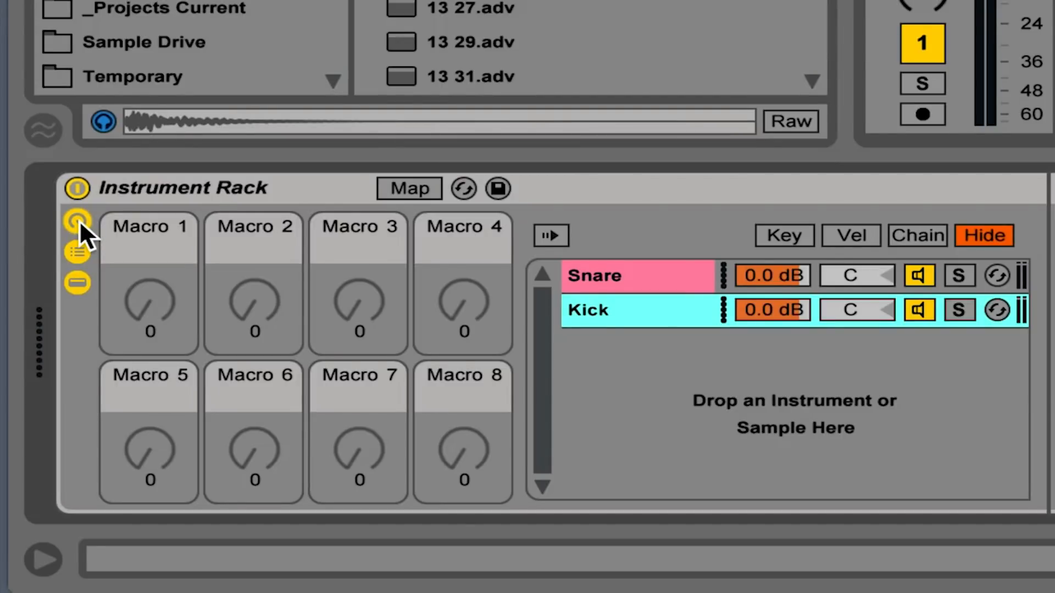
{"action": "left_click", "coordinate": [657, 274]}
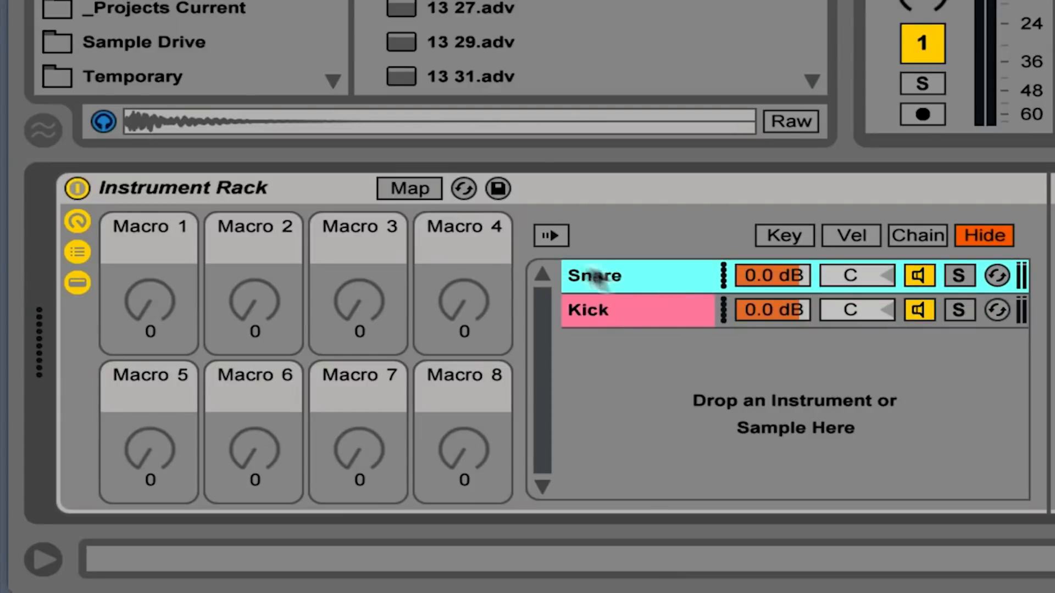
{"action": "left_click", "coordinate": [423, 190]}
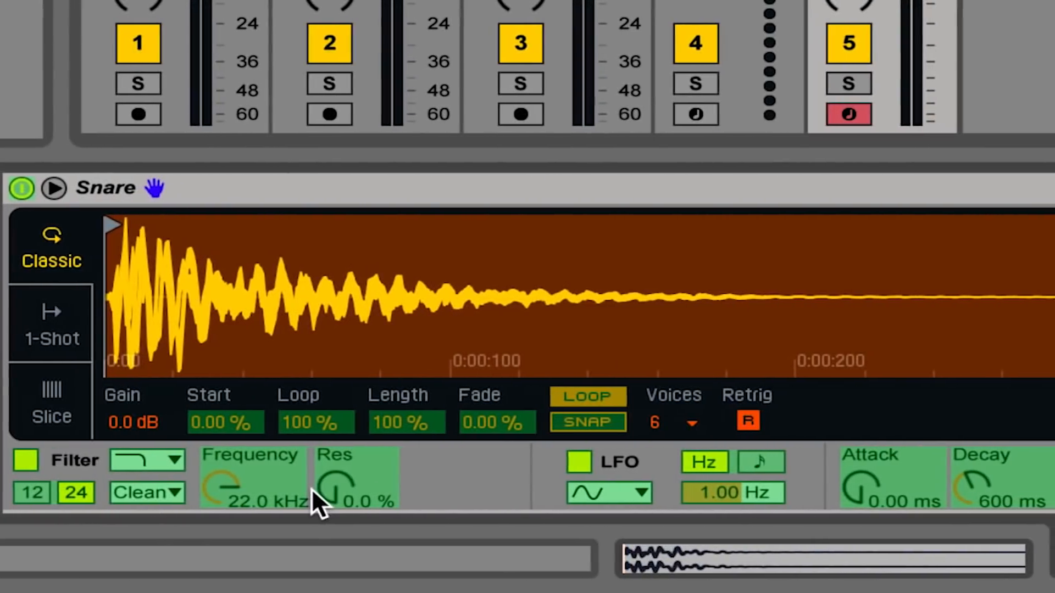
{"action": "left_click", "coordinate": [398, 419]}
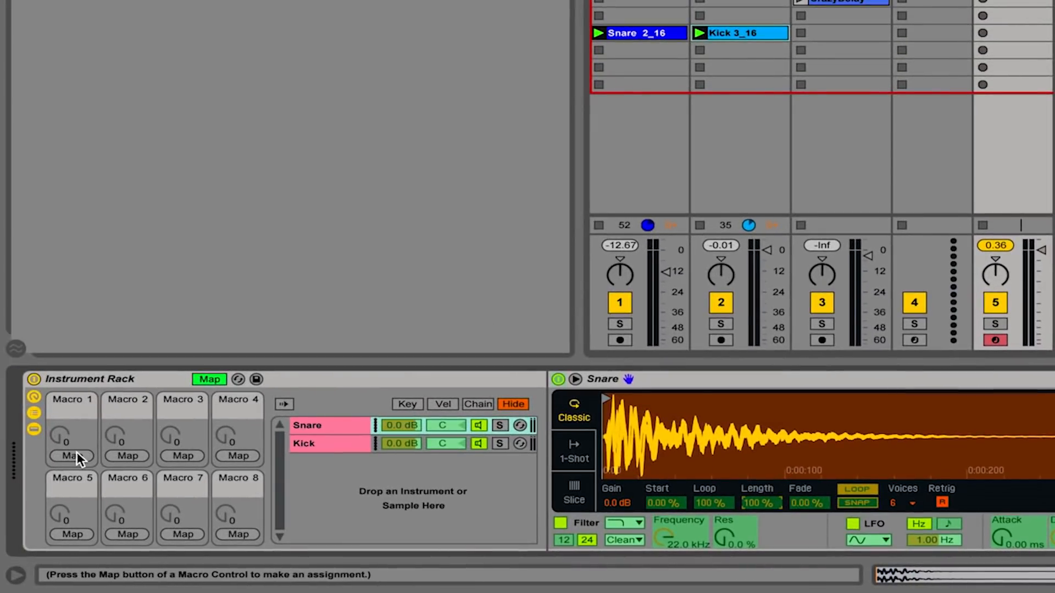
{"action": "left_click", "coordinate": [77, 455]}
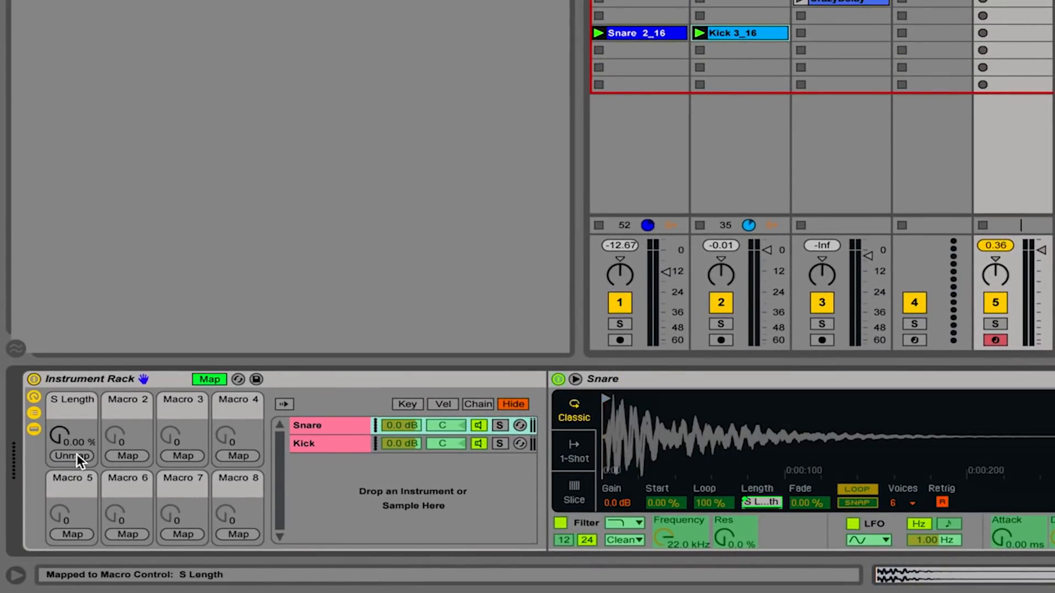
{"action": "left_click", "coordinate": [202, 380]}
{"action": "mouse_move", "coordinate": [72, 438]}
{"action": "left_mouse_down"}
{"action": "mouse_move", "coordinate": [72, 326]}
{"action": "mouse_move", "coordinate": [72, 437]}
{"action": "left_mouse_up"}
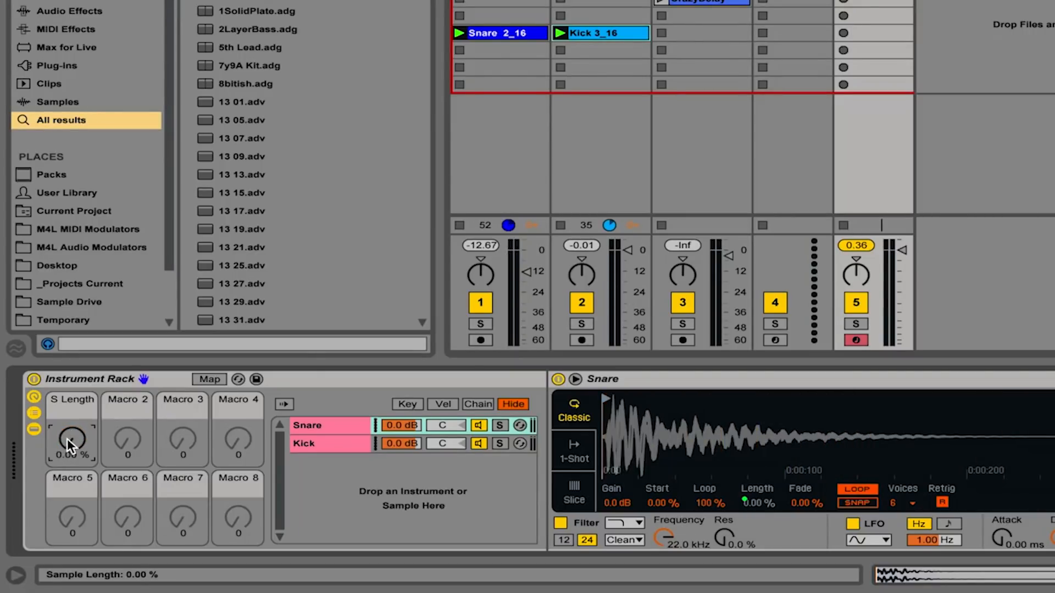
- Map the Kick Simpler's Length to the same S Length macro and leave macro mapping mode
{"action": "left_click", "coordinate": [209, 378]}
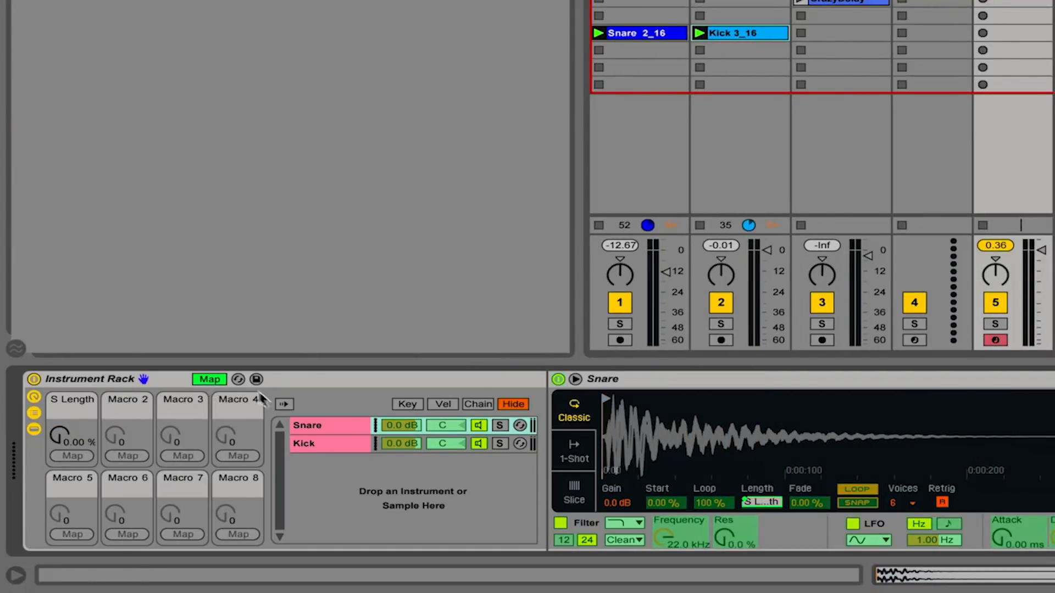
{"action": "left_click", "coordinate": [297, 445]}
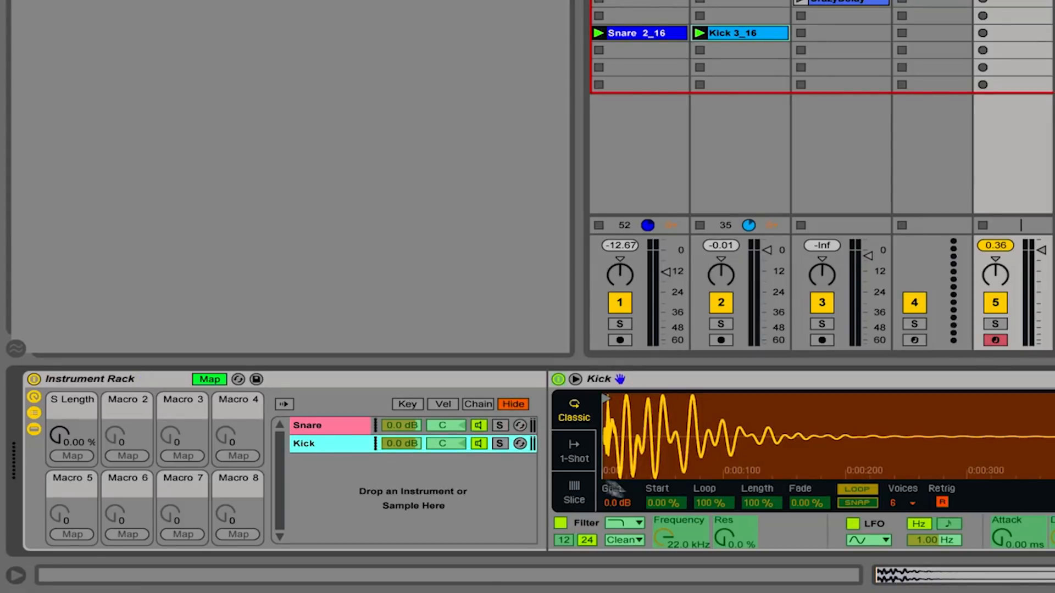
{"action": "left_click", "coordinate": [750, 503]}
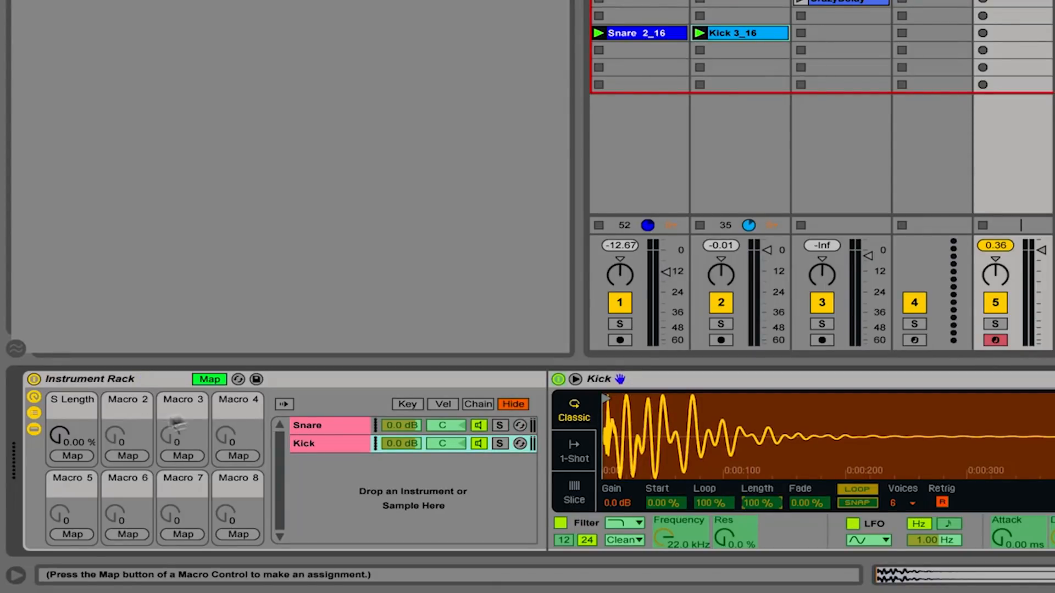
{"action": "left_click", "coordinate": [72, 456]}
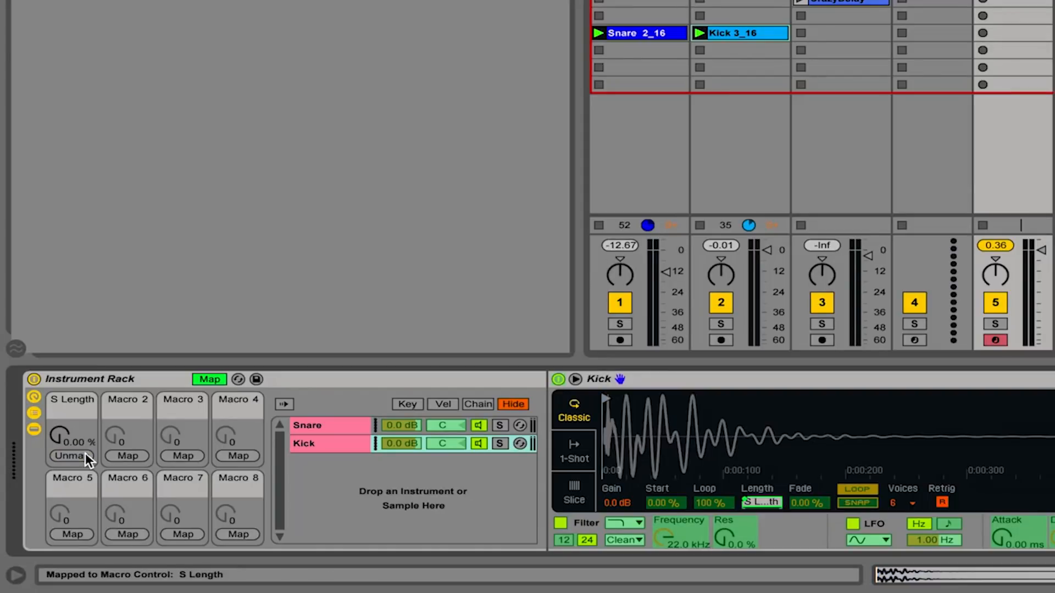
{"action": "left_click", "coordinate": [216, 381]}
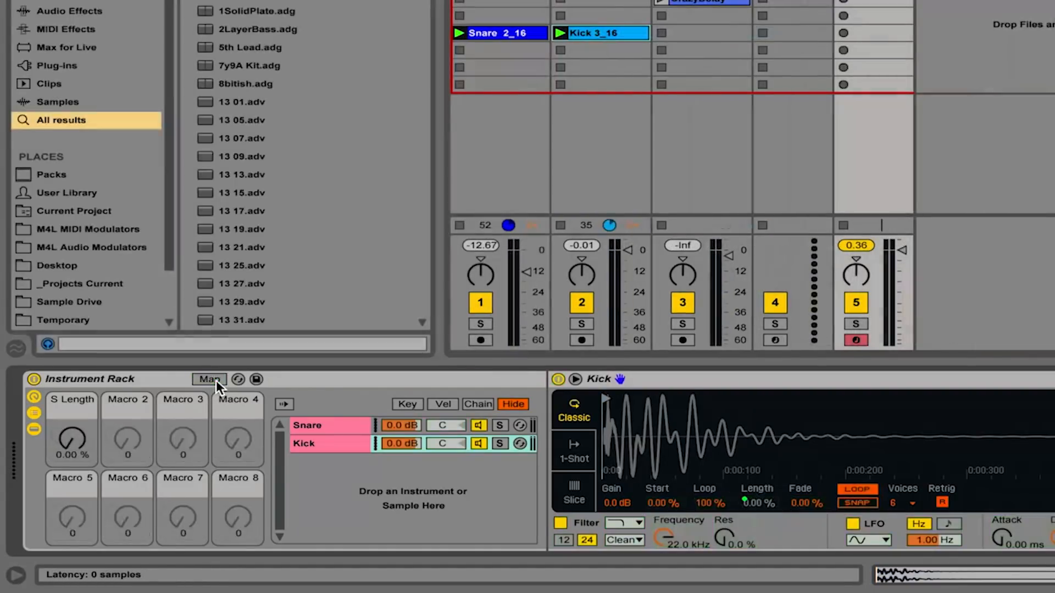
- Test the S Length macro on both chains at 14.2 % and 100 %, finishing at 1.57 %
{"action": "mouse_move", "coordinate": [72, 439]}
{"action": "left_mouse_down"}
{"action": "mouse_move", "coordinate": [72, 390]}
{"action": "mouse_move", "coordinate": [74, 443]}
{"action": "left_mouse_up"}
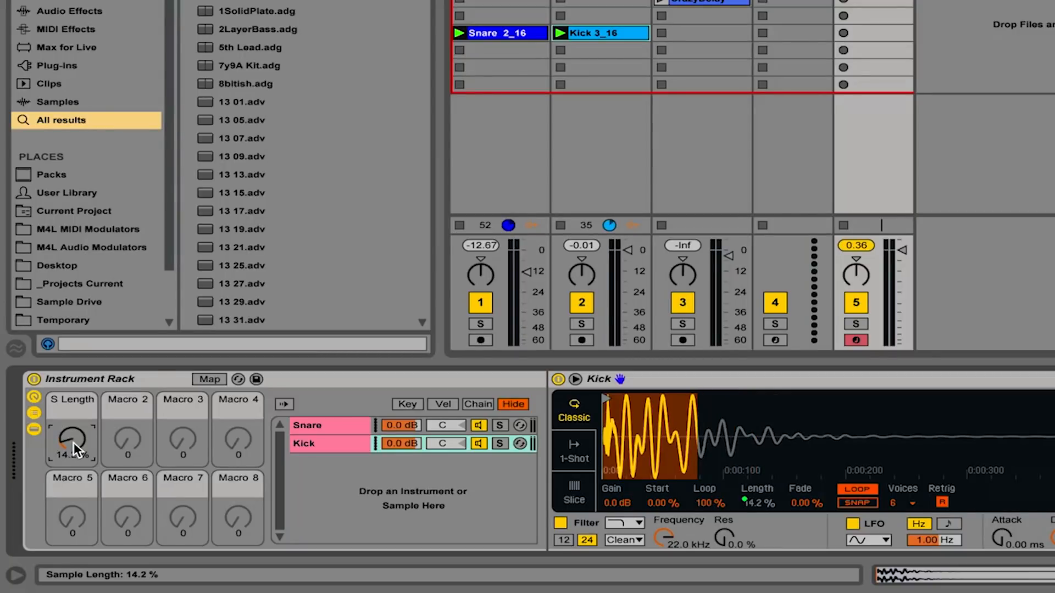
{"action": "left_click", "coordinate": [358, 423]}
{"action": "left_click", "coordinate": [352, 444]}
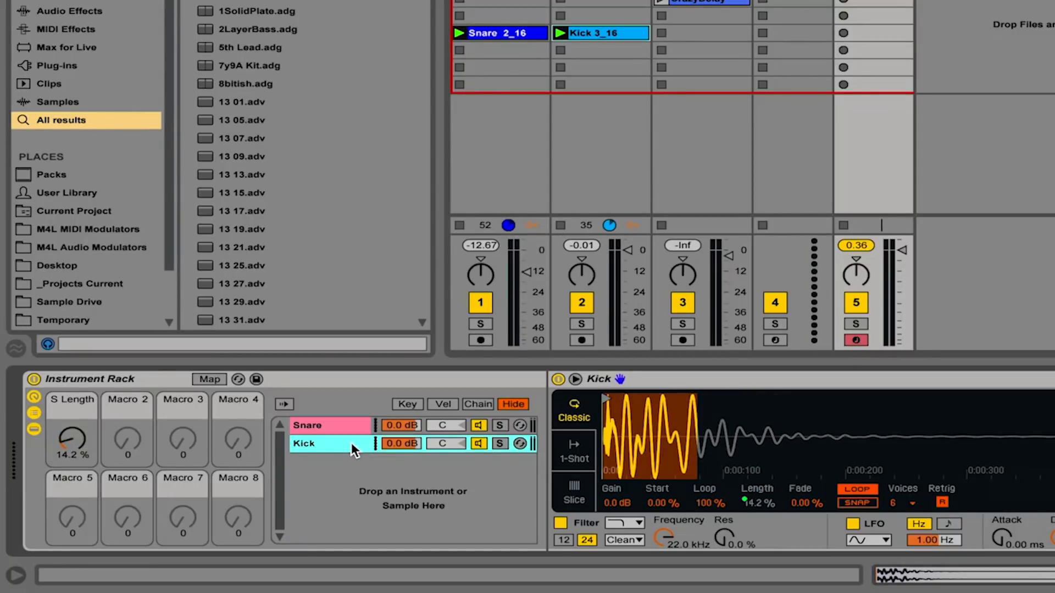
{"action": "left_click_drag", "start_coordinate": [72, 439], "coordinate": [72, 387]}
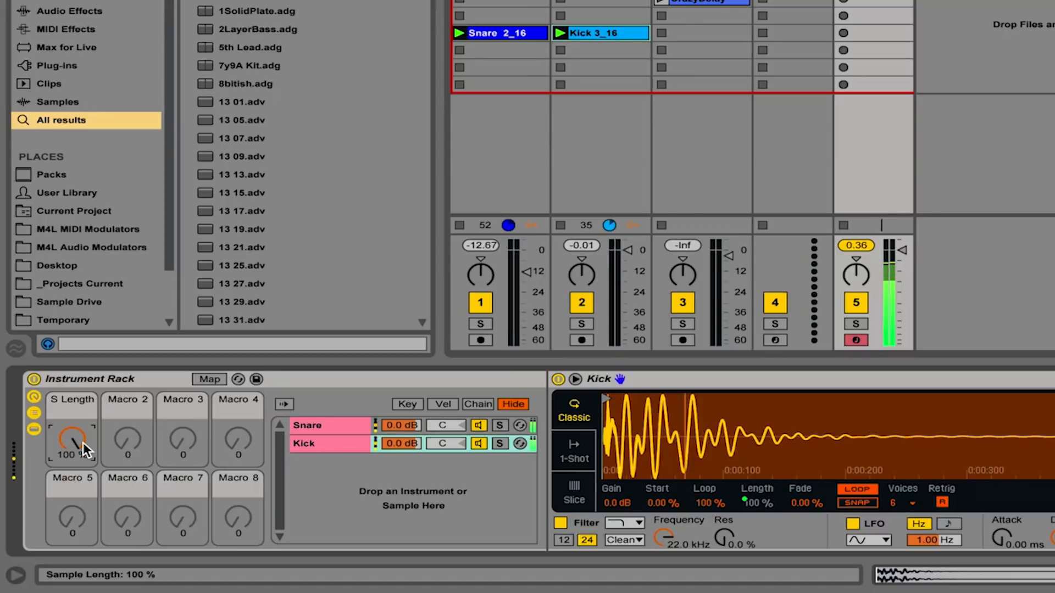
{"action": "left_click_drag", "start_coordinate": [84, 443], "coordinate": [84, 497]}
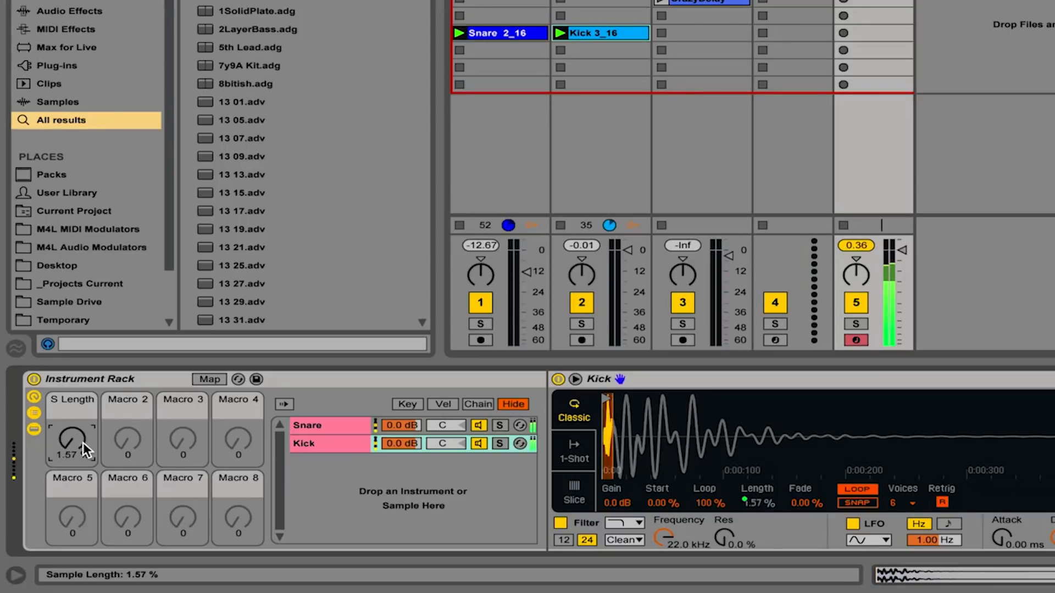
- Solo the Kick and Snare chains in turn, lower the S Length macro to 0 % and return it to 1.57 %
{"action": "left_click", "coordinate": [502, 443]}
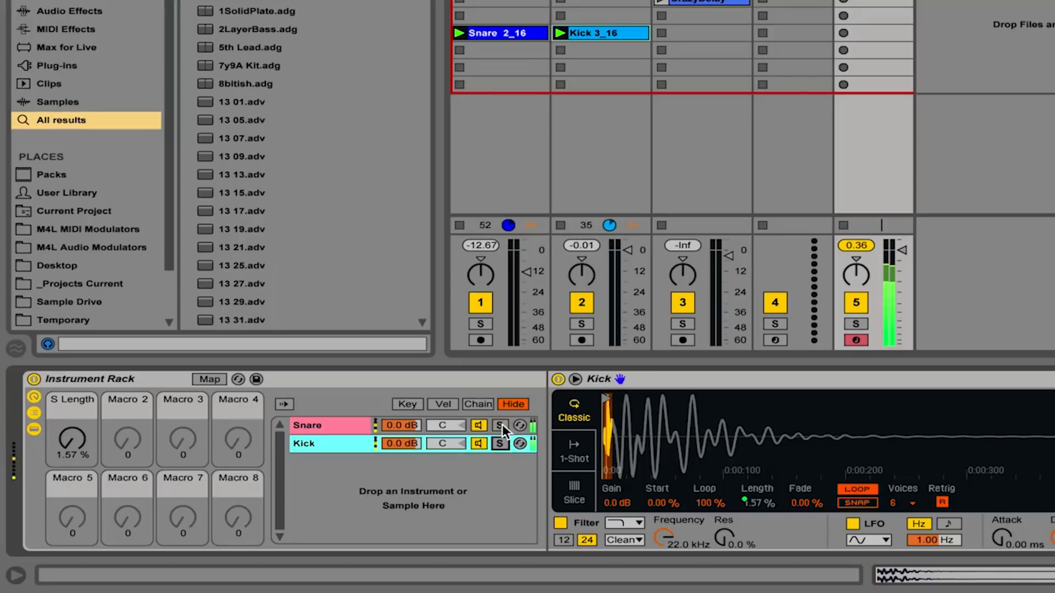
{"action": "left_click", "coordinate": [501, 425]}
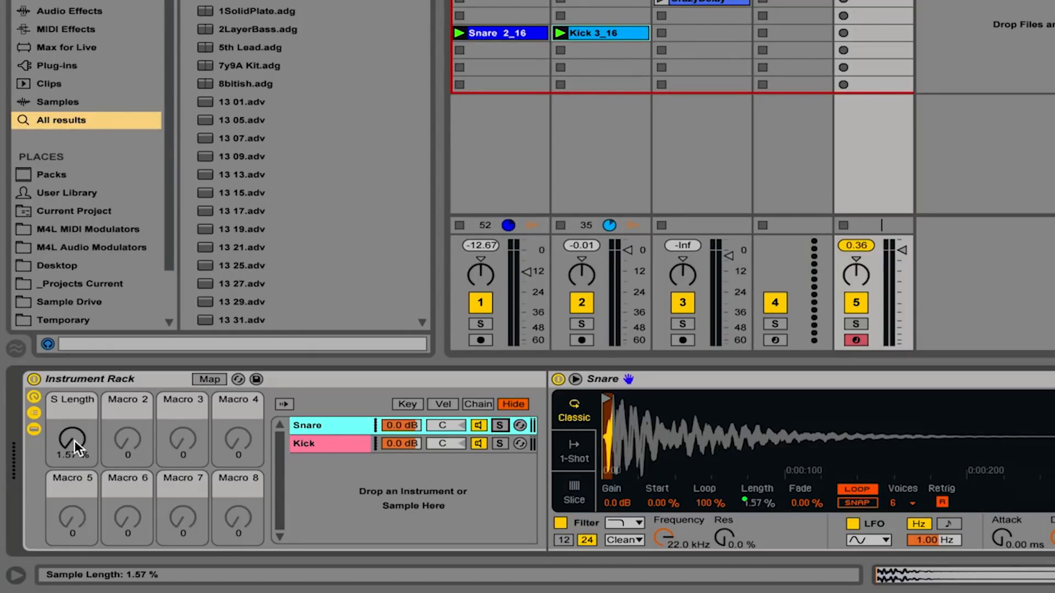
{"action": "mouse_move", "coordinate": [74, 441]}
{"action": "left_mouse_down"}
{"action": "mouse_move", "coordinate": [75, 467]}
{"action": "mouse_move", "coordinate": [75, 441]}
{"action": "left_mouse_up"}
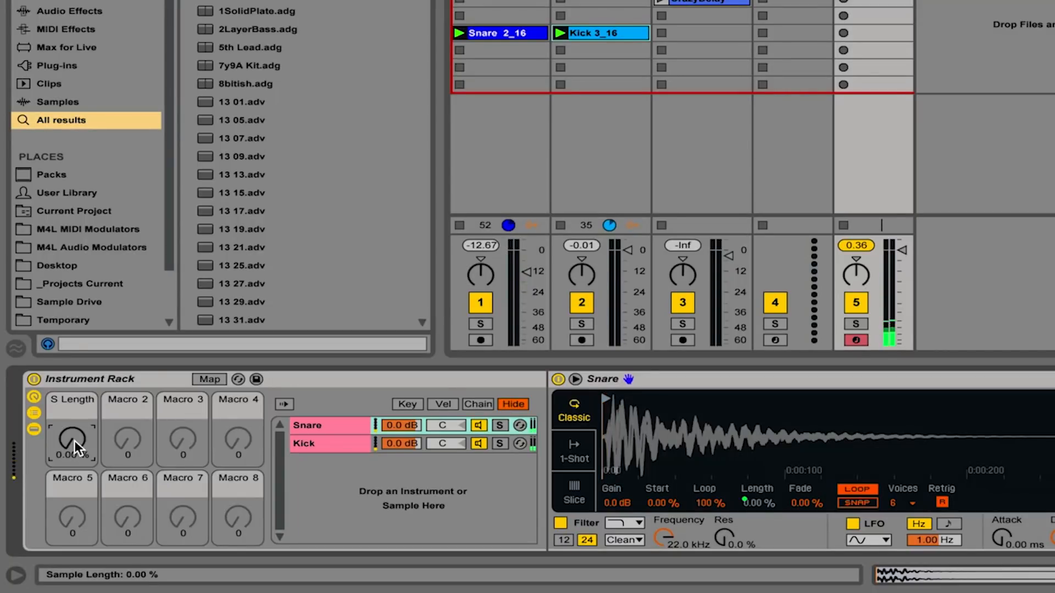
{"action": "left_click_drag", "start_coordinate": [75, 441], "coordinate": [74, 426]}
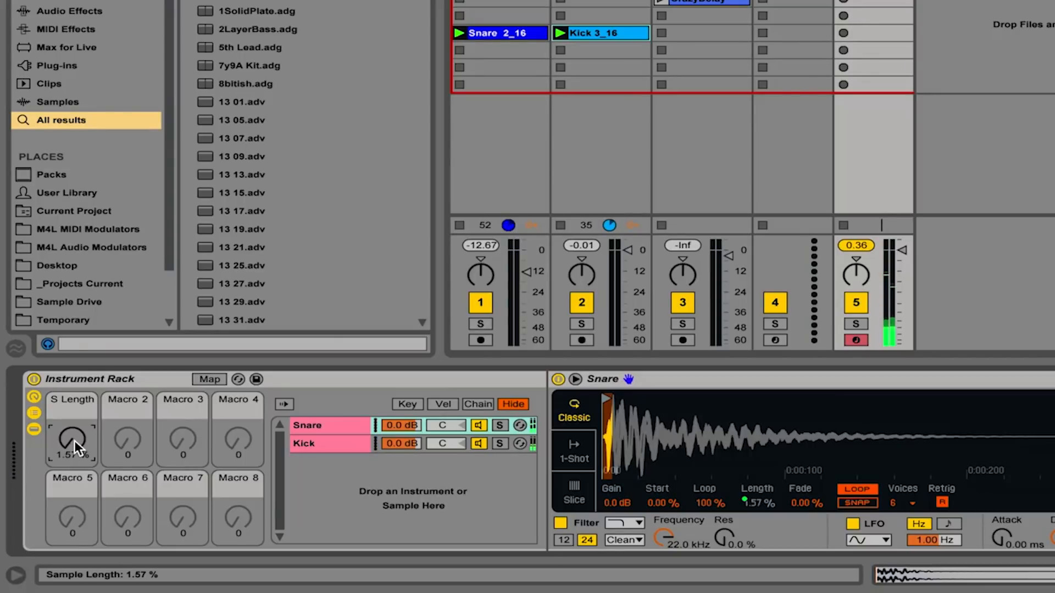
- Set the S Length macro to 1 % and display the rack's macro mappings list
{"action": "type", "text": "1"}
{"action": "key", "text": "Return"}
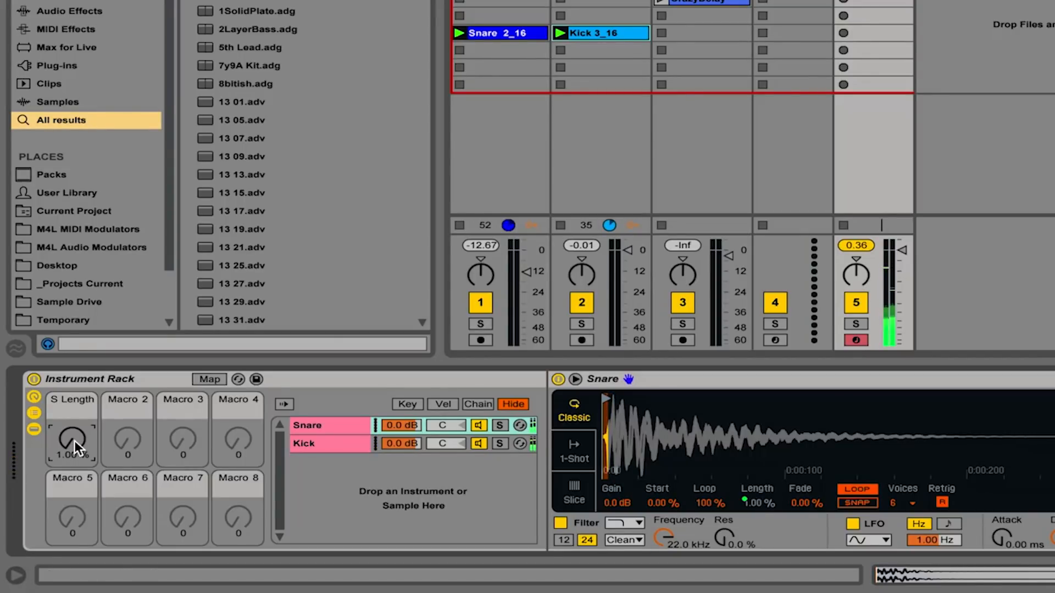
{"action": "left_click", "coordinate": [208, 379]}
{"action": "key", "text": "ctrl+alt+b"}
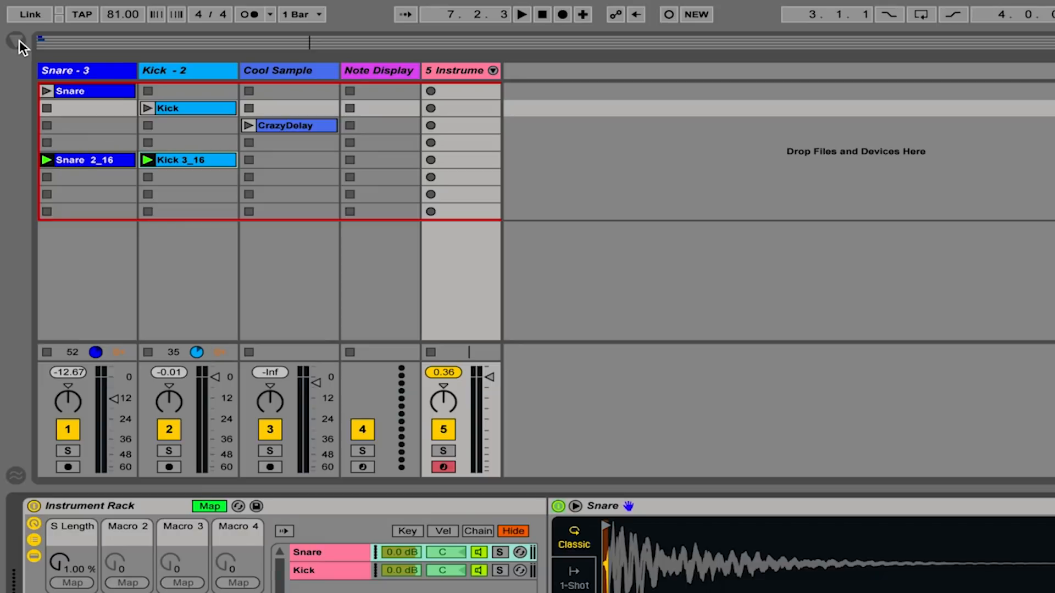
{"action": "left_click", "coordinate": [17, 40]}
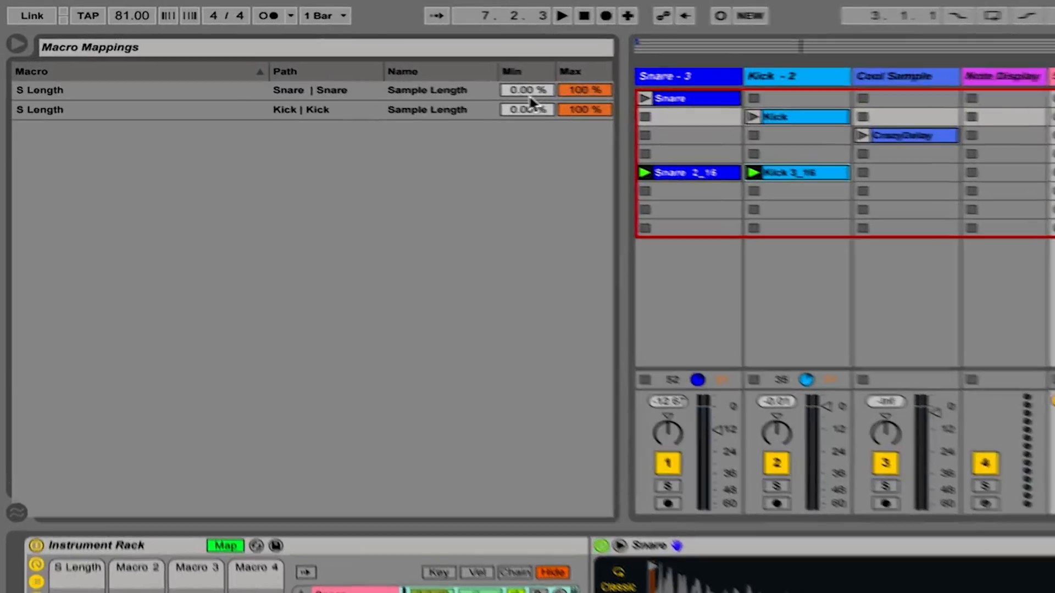
- Set the minimum of both the Snare and Kick Sample Length mappings to 1 % and leave macro mapping mode
{"action": "left_click", "coordinate": [490, 83]}
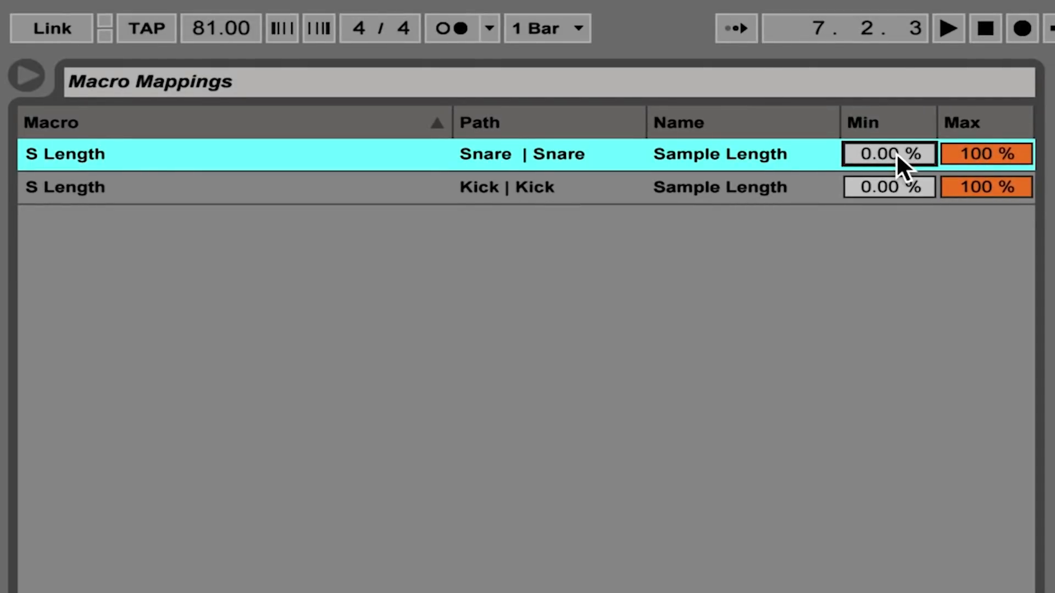
{"action": "type", "text": "1"}
{"action": "left_click", "coordinate": [897, 184]}
{"action": "type", "text": "1"}
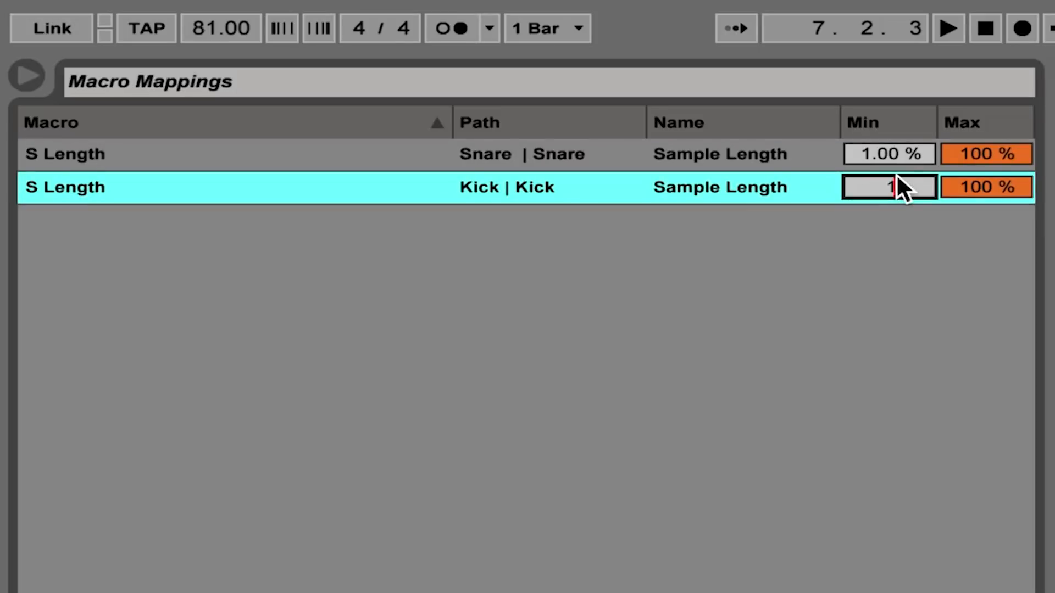
{"action": "key", "text": "Return"}
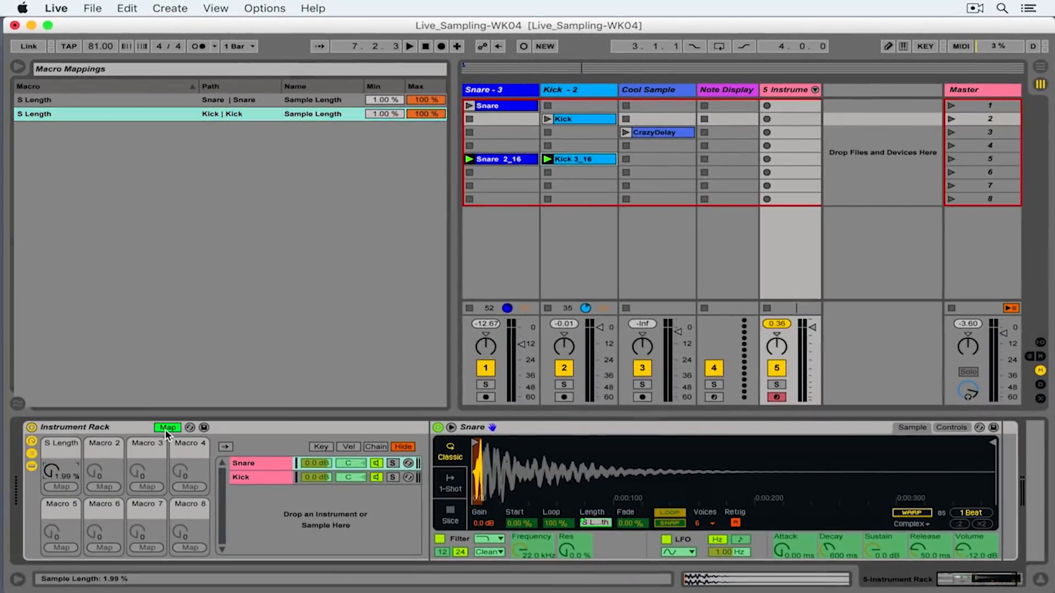
{"action": "left_click", "coordinate": [166, 427]}
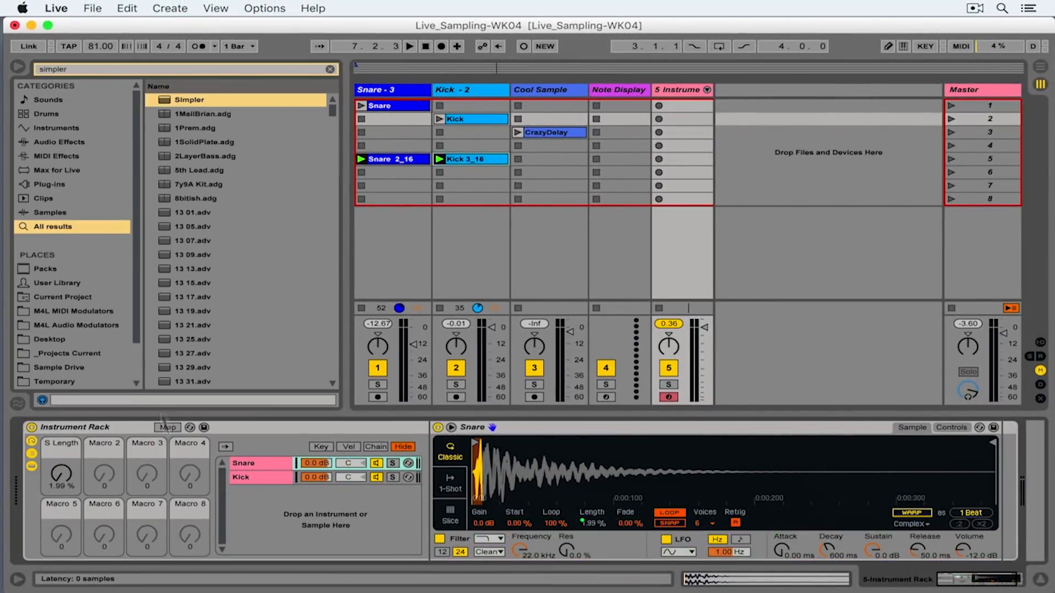
- Hide the browser, then test the S Length macro by raising it to 100 % and lowering it to 1 %
{"action": "left_click", "coordinate": [21, 66]}
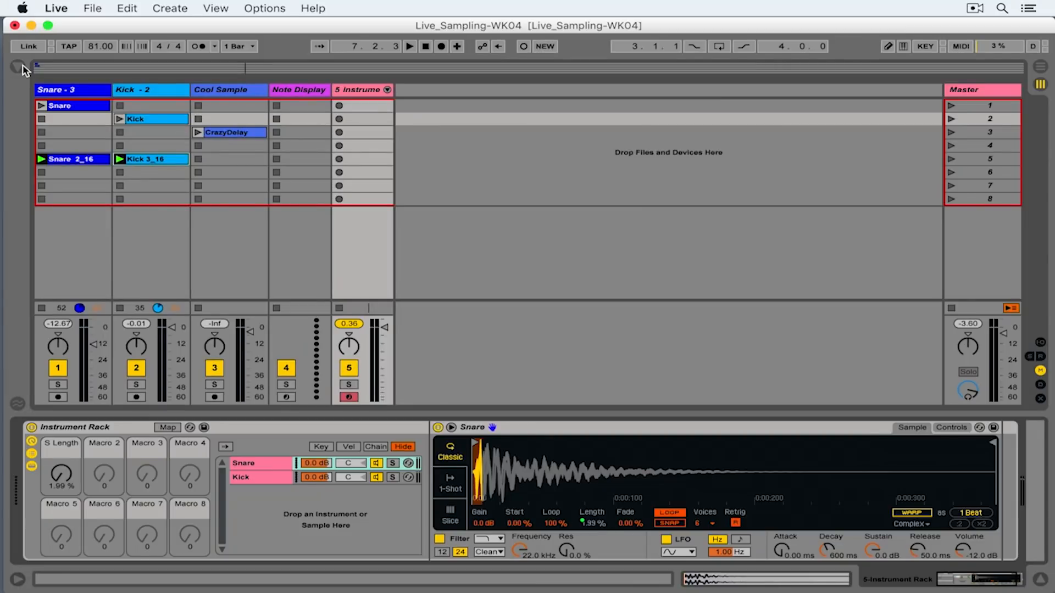
{"action": "left_click_drag", "start_coordinate": [61, 473], "coordinate": [61, 418]}
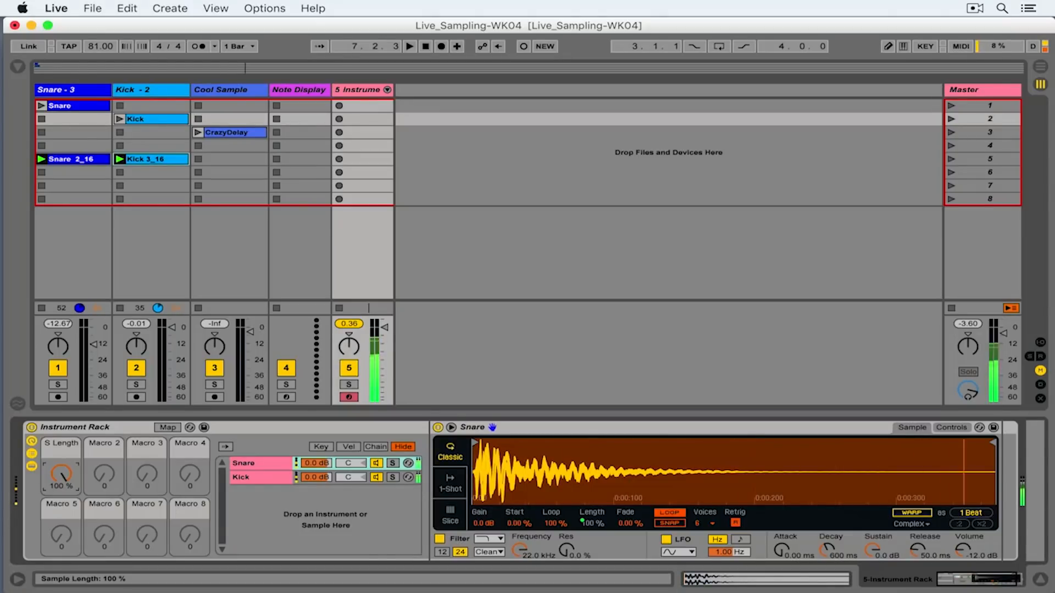
{"action": "left_click_drag", "start_coordinate": [61, 473], "coordinate": [61, 531]}
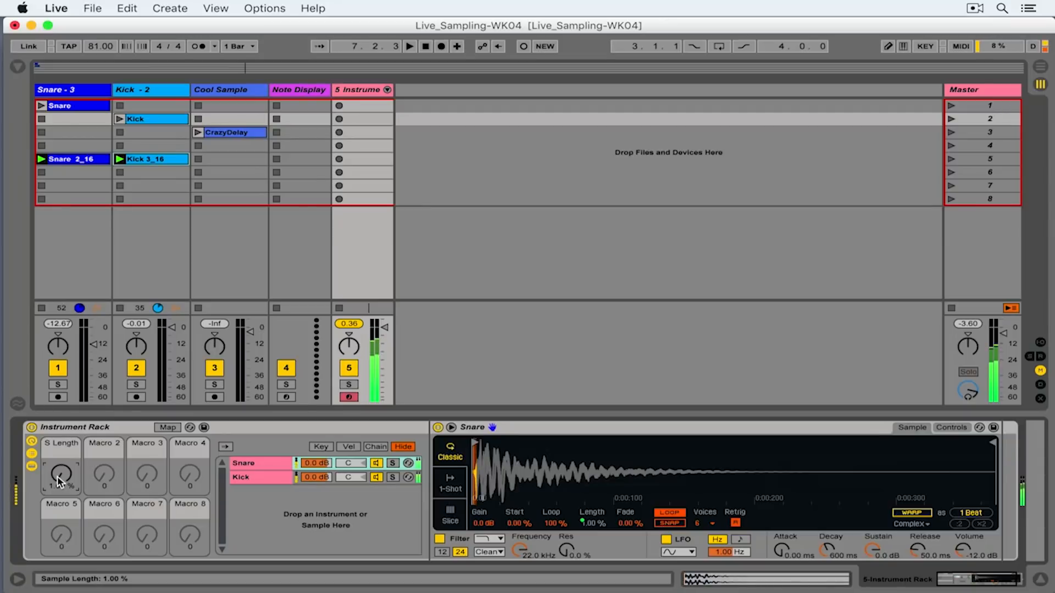